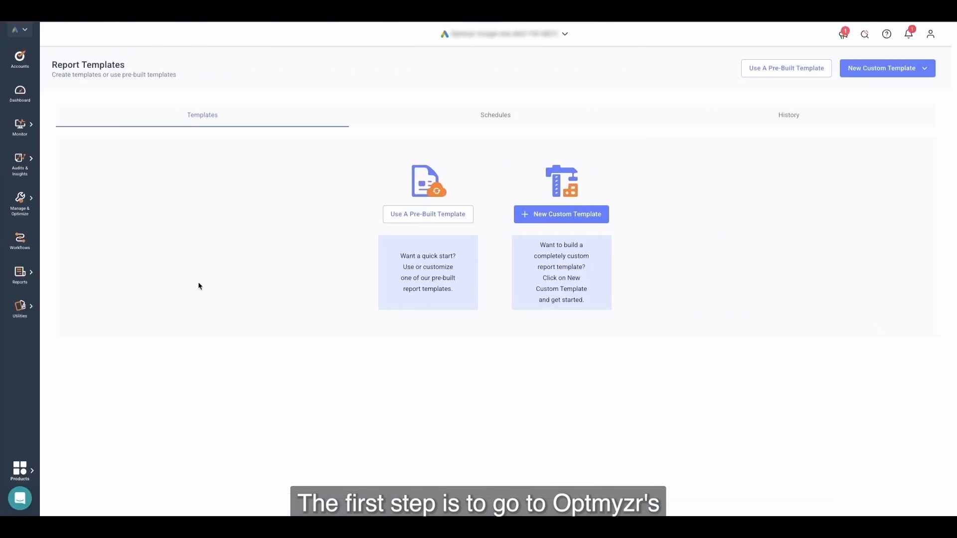
Create a report from the pre-built template "Weekly Report - With Conversions"
{"action": "left_click", "coordinate": [21, 278]}
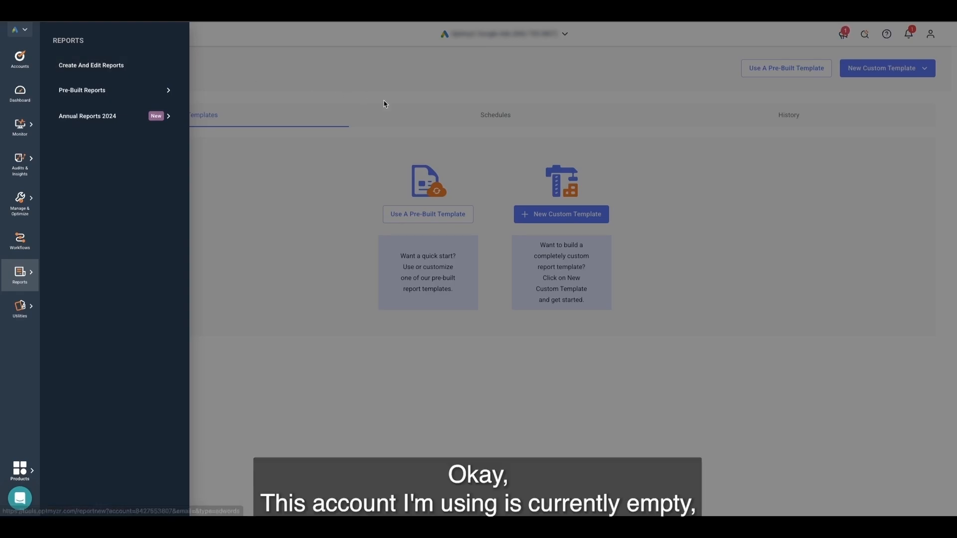
{"action": "left_click", "coordinate": [471, 168]}
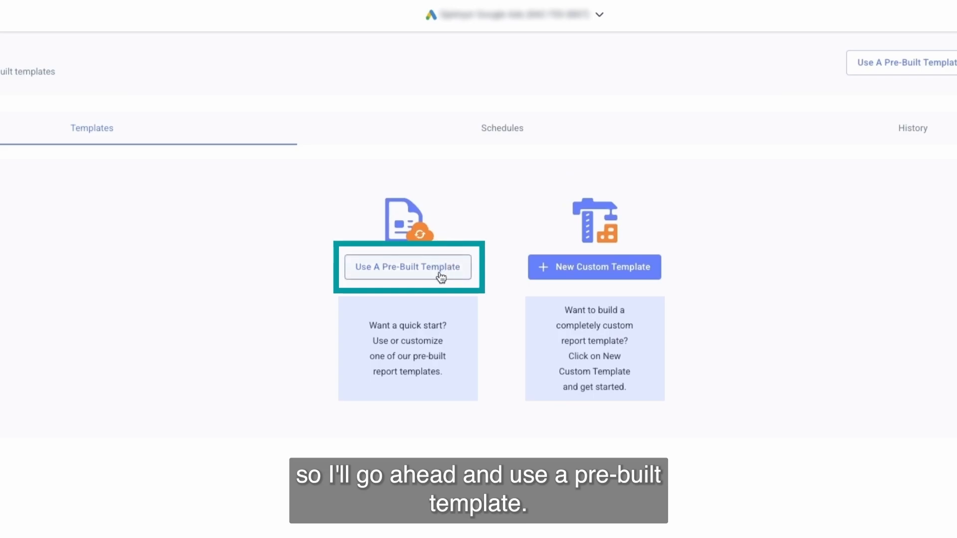
{"action": "left_click", "coordinate": [441, 277]}
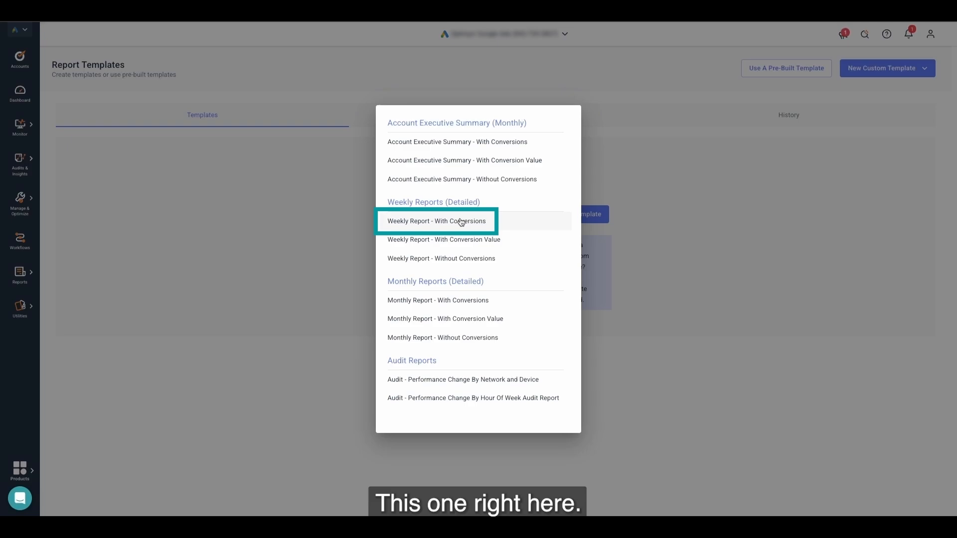
{"action": "left_click", "coordinate": [461, 222]}
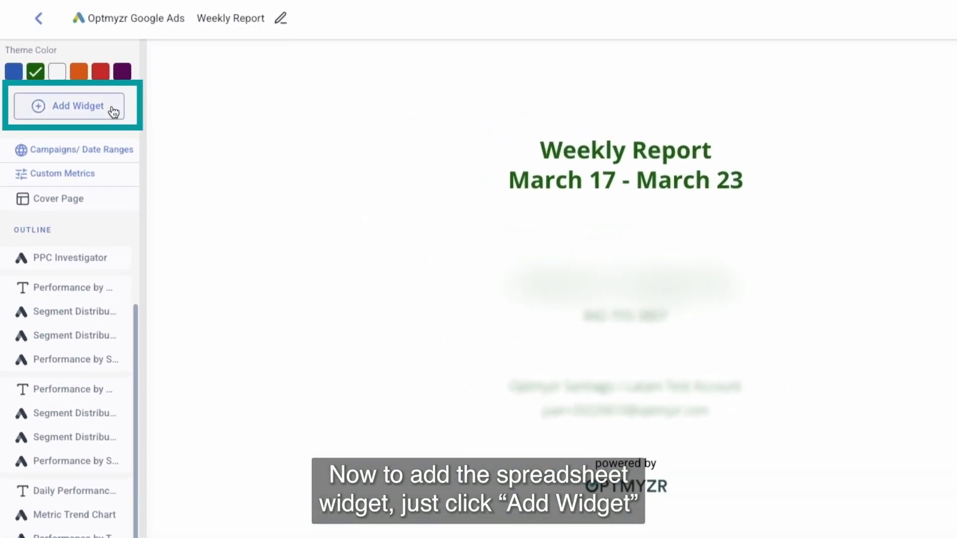
Search the widgets for "sprea" and add the Spreadsheet Data Import table to the weekly report
{"action": "left_click", "coordinate": [113, 112]}
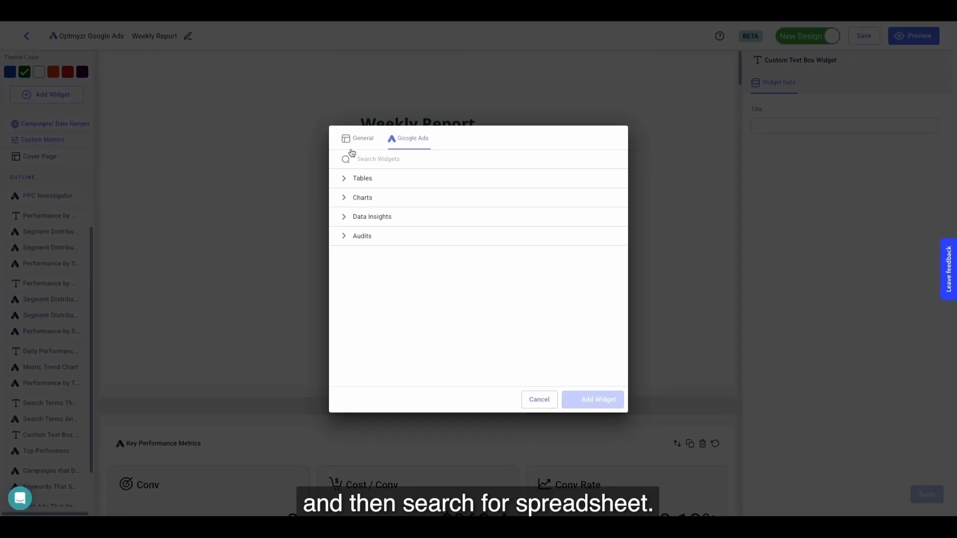
{"action": "type", "text": "sprea"}
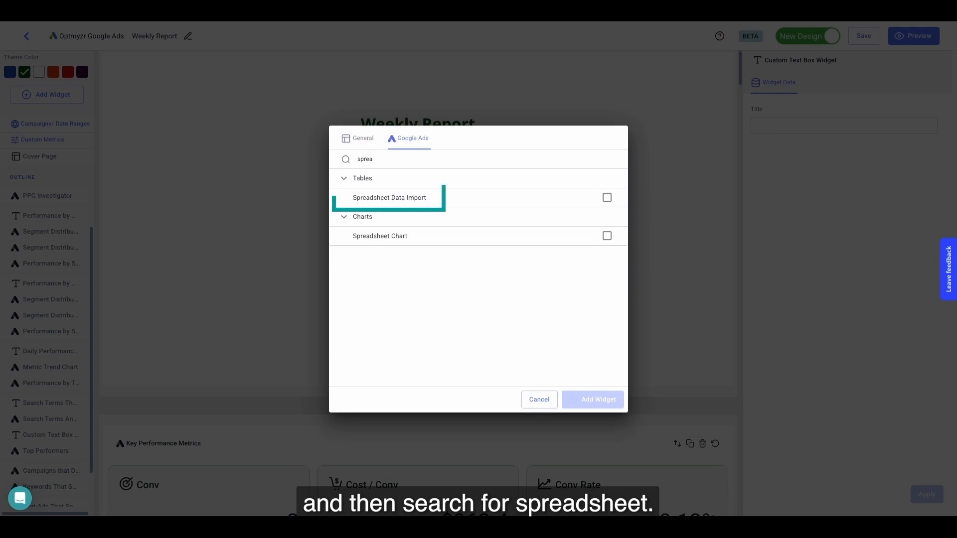
{"action": "left_click", "coordinate": [404, 201]}
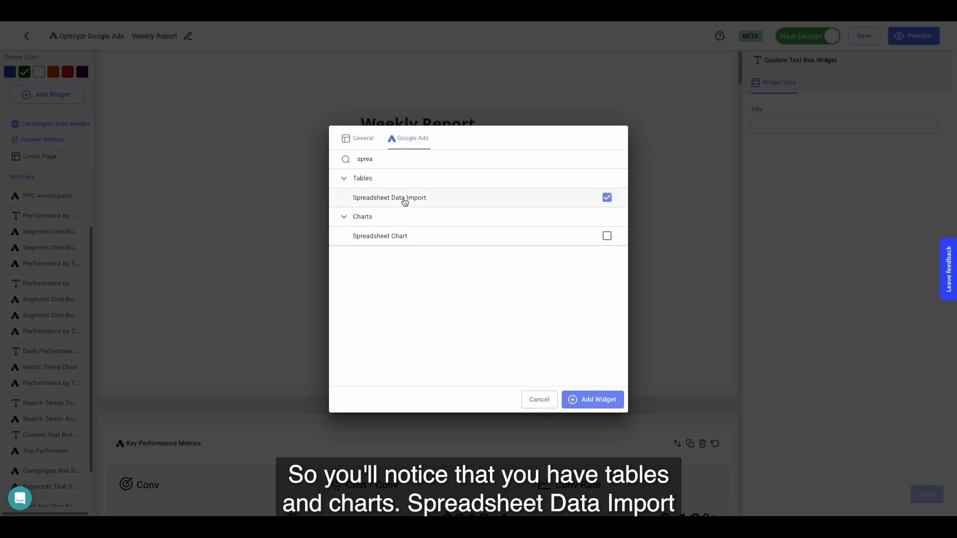
{"action": "left_click", "coordinate": [605, 407]}
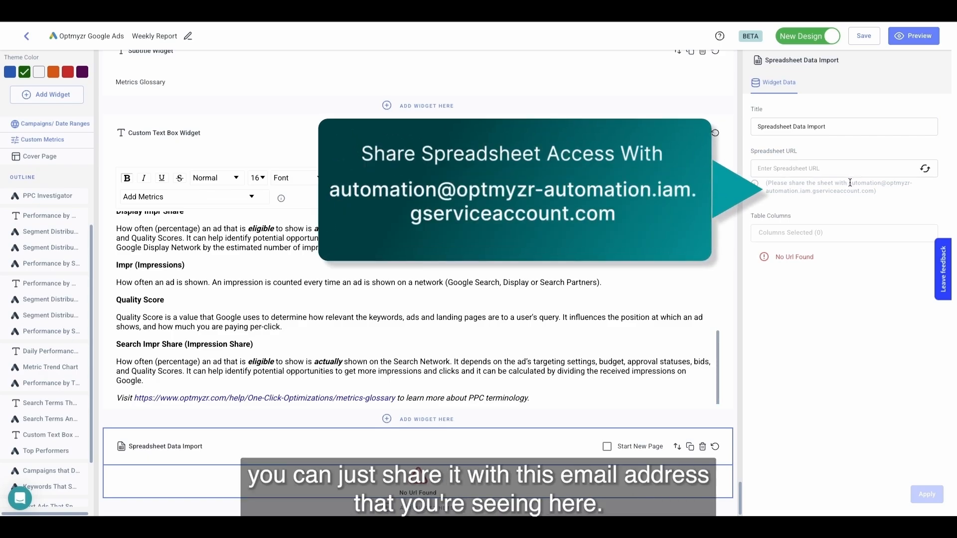
Paste the spreadsheet URL into the Spreadsheet Data Import widget and fetch its data
{"action": "left_click_drag", "start_coordinate": [849, 184], "coordinate": [869, 191]}
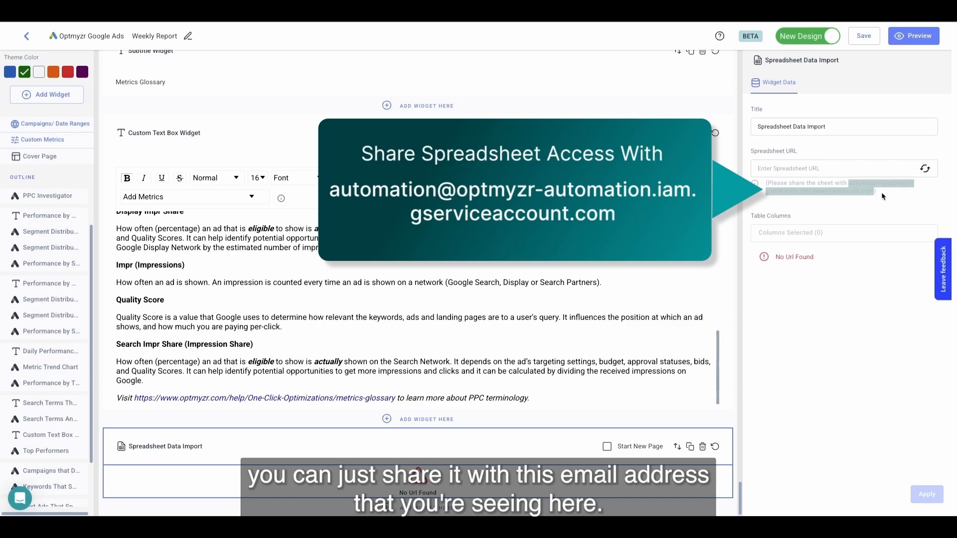
{"action": "left_click", "coordinate": [878, 191]}
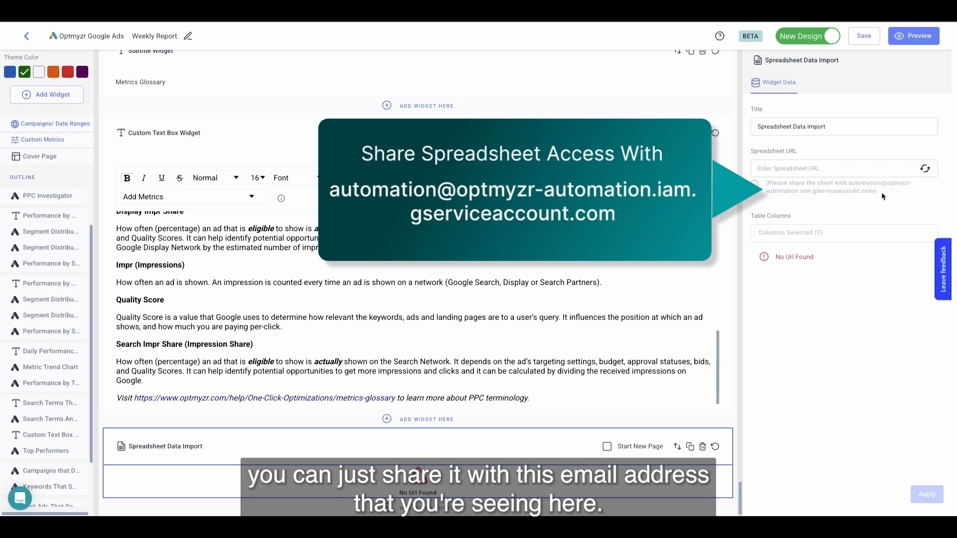
{"action": "left_click", "coordinate": [852, 166]}
{"action": "key", "text": "ctrl+v"}
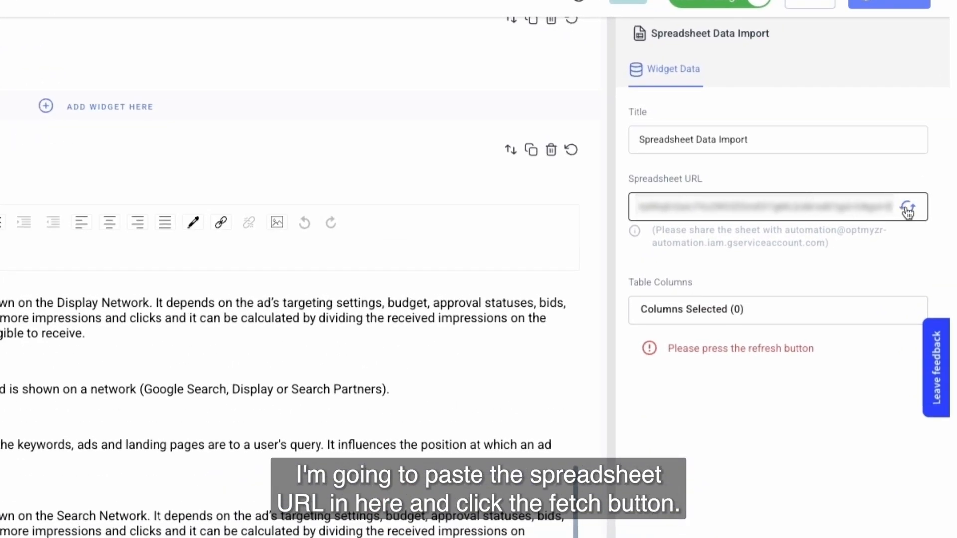
{"action": "left_click", "coordinate": [908, 209]}
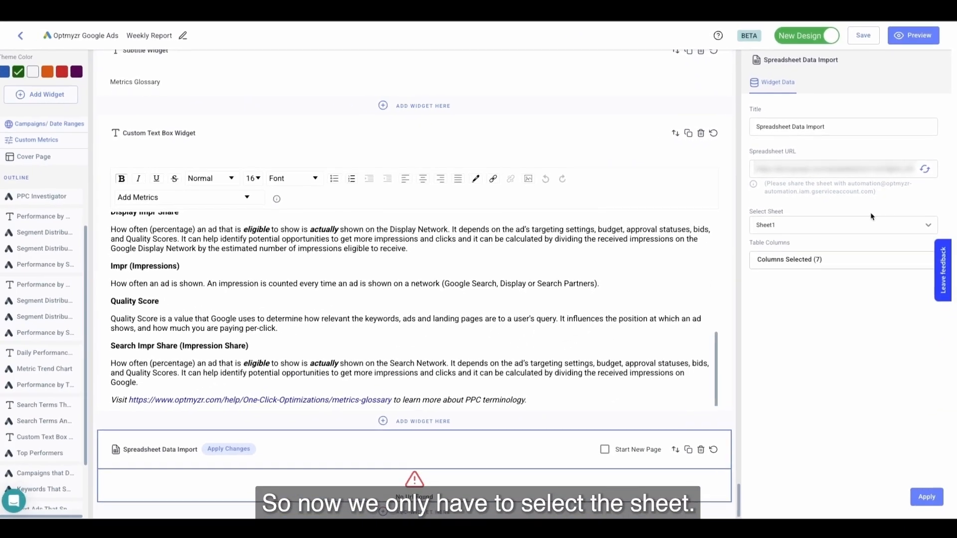
Keep Sheet1 as the source sheet and apply the changes to show the imported table in the report
{"action": "left_click", "coordinate": [869, 221]}
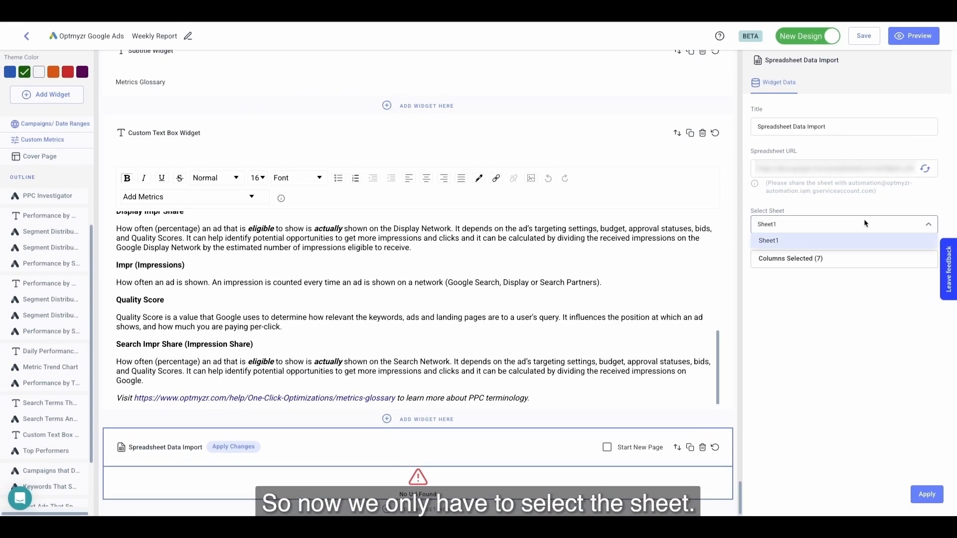
{"action": "left_click", "coordinate": [829, 207]}
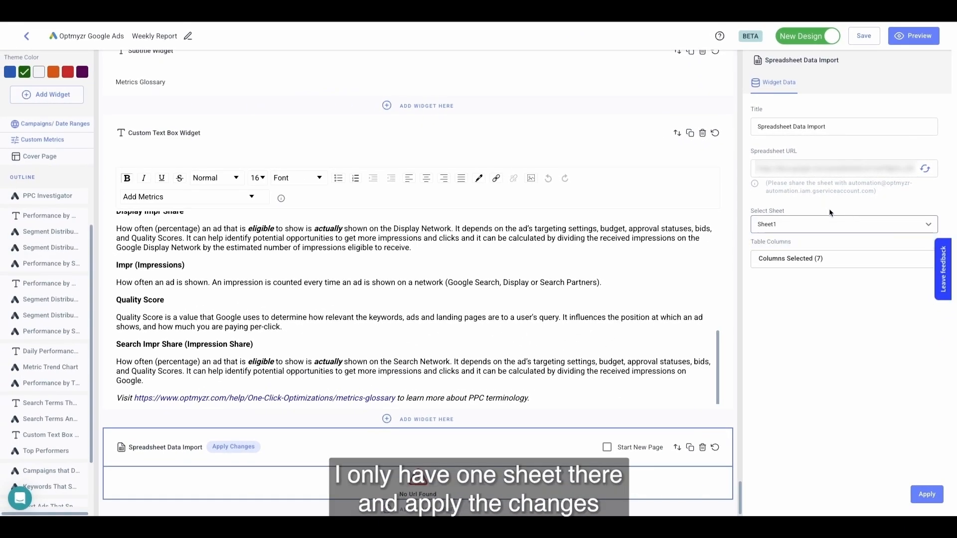
{"action": "left_click", "coordinate": [939, 500]}
{"action": "scroll", "coordinate": [657, 439], "scroll_direction": "down", "scroll_amount": 3}
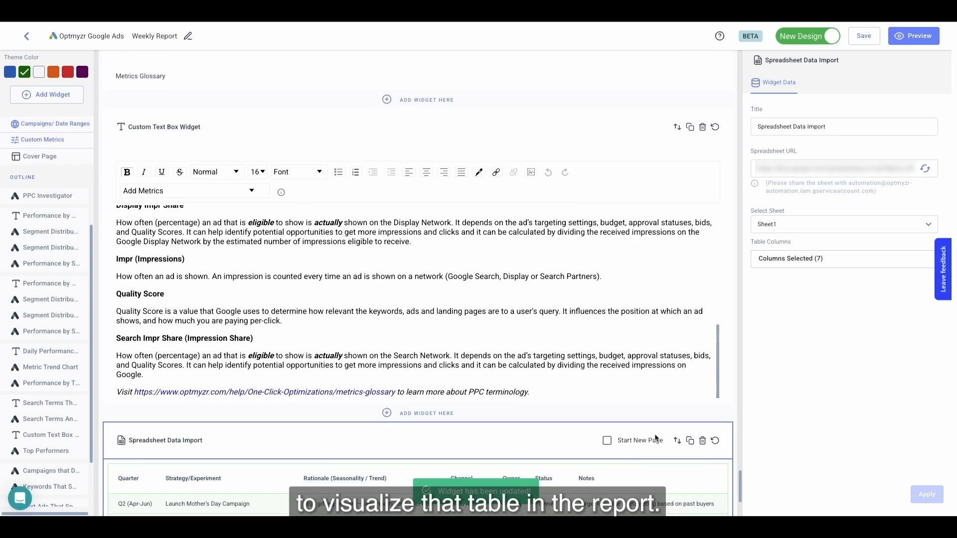
{"action": "scroll", "coordinate": [656, 438], "scroll_direction": "down", "scroll_amount": 1}
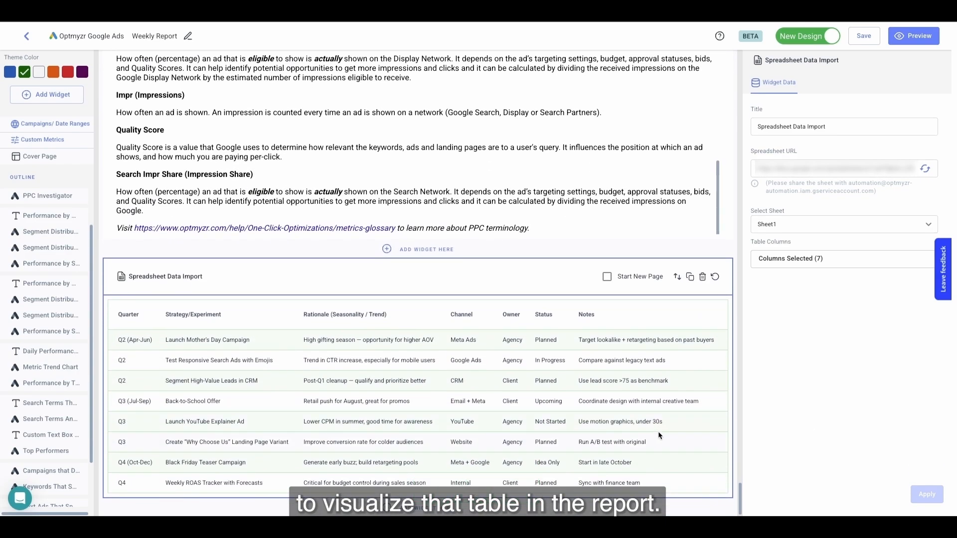
Exclude the Notes column from the imported spreadsheet table and apply the change
{"action": "left_click", "coordinate": [857, 259]}
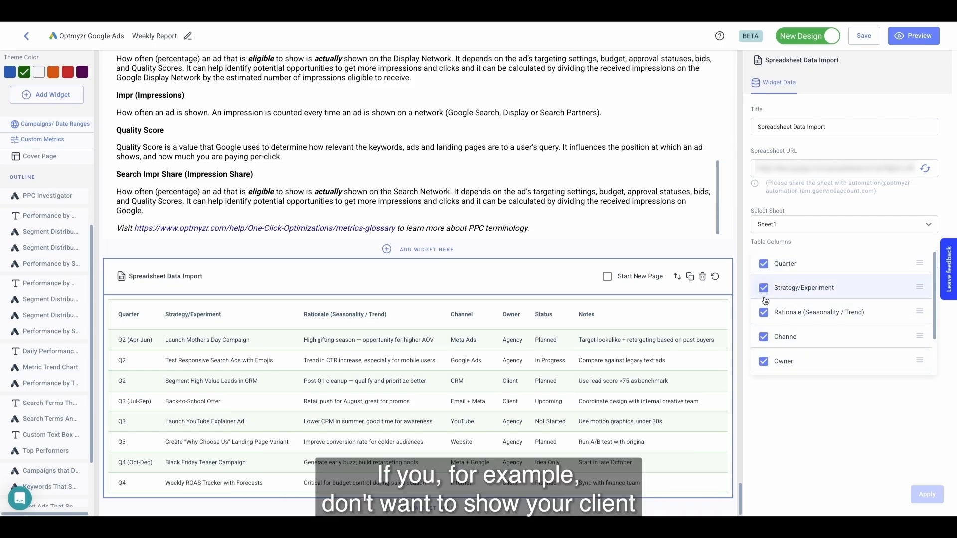
{"action": "scroll", "coordinate": [766, 301], "scroll_direction": "down", "scroll_amount": 1}
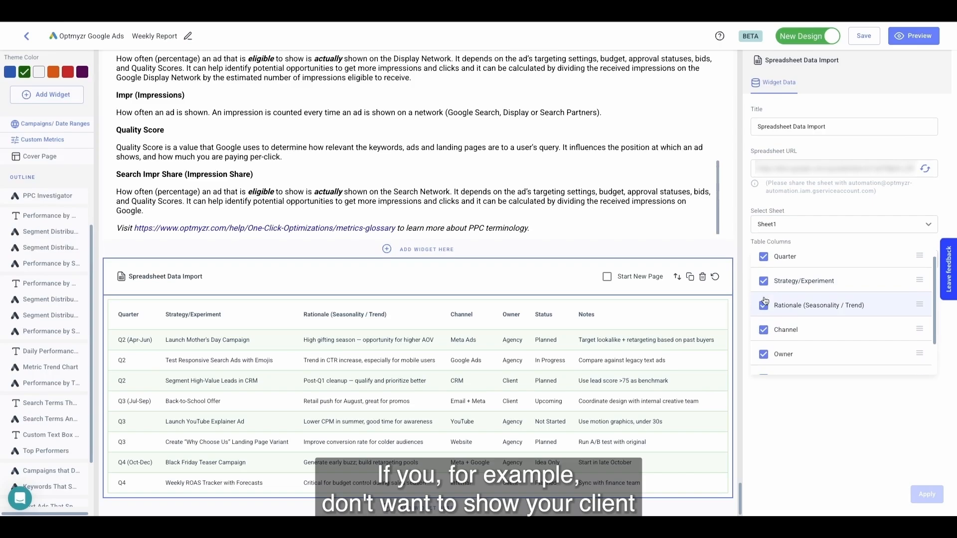
{"action": "scroll", "coordinate": [766, 319], "scroll_direction": "down", "scroll_amount": 2}
{"action": "left_click", "coordinate": [765, 363]}
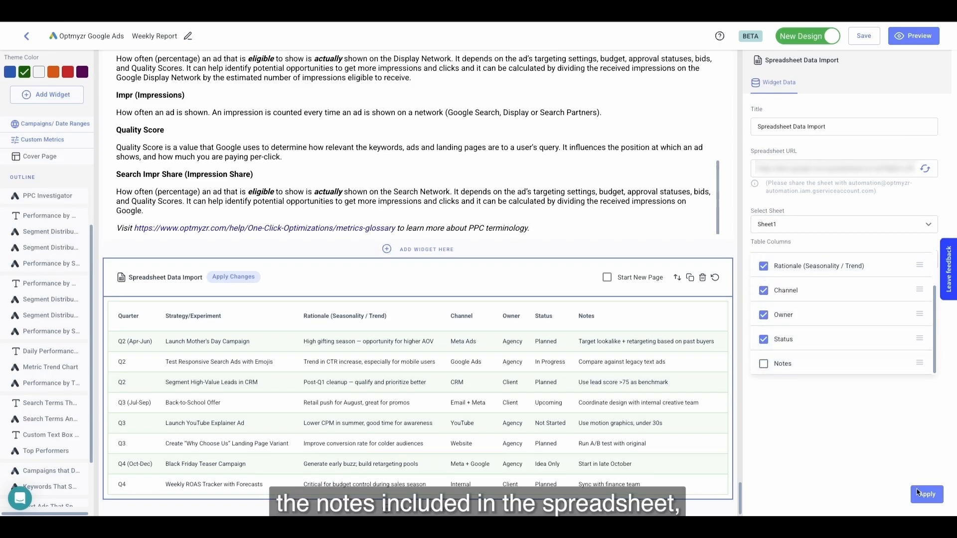
{"action": "left_click", "coordinate": [927, 494]}
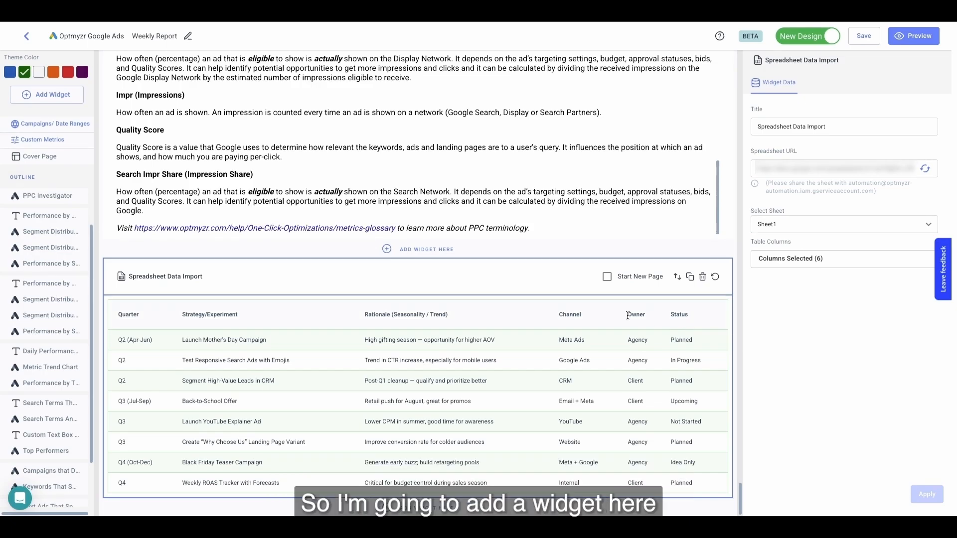
Insert a Spreadsheet Chart widget directly above the Spreadsheet Data Import table, searching the widgets for "spread"
{"action": "left_click", "coordinate": [444, 250]}
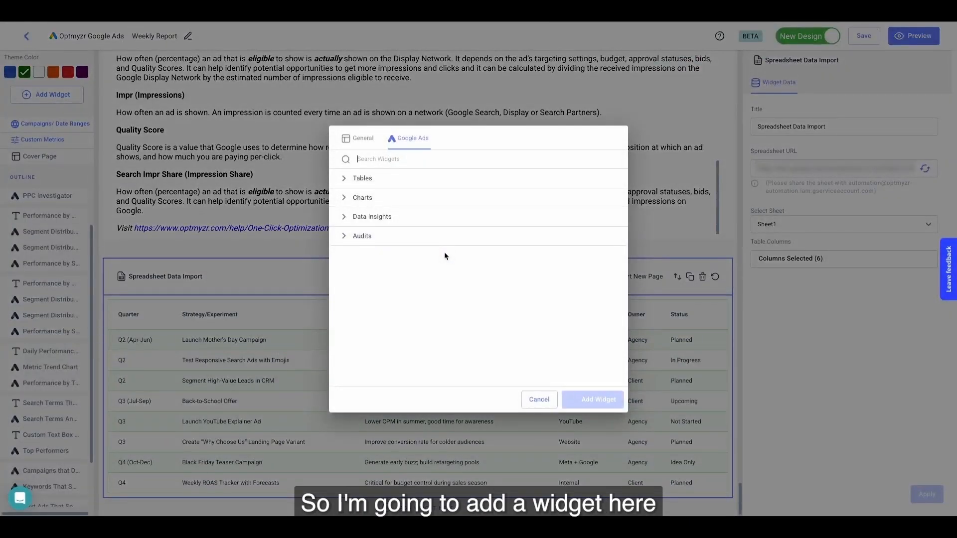
{"action": "type", "text": "spread"}
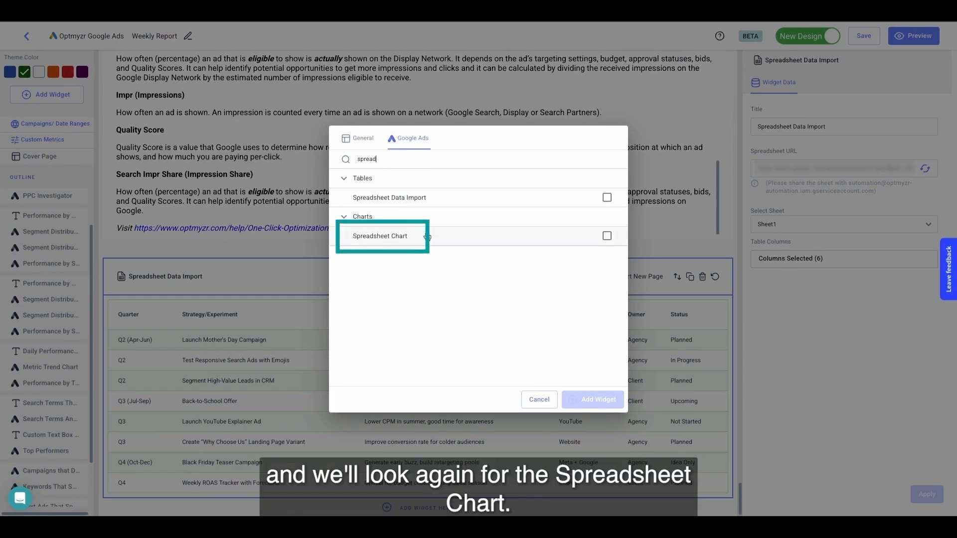
{"action": "left_click", "coordinate": [427, 236]}
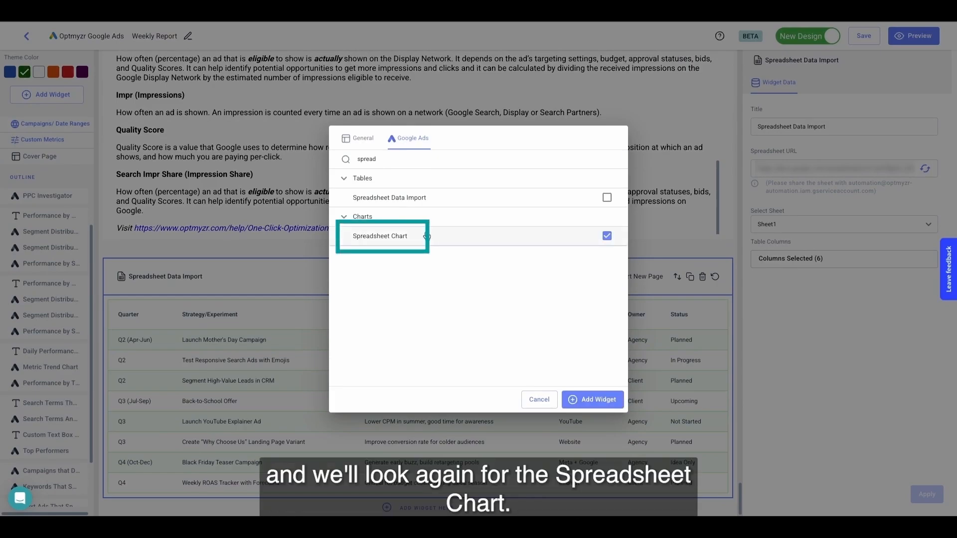
{"action": "left_click", "coordinate": [615, 399]}
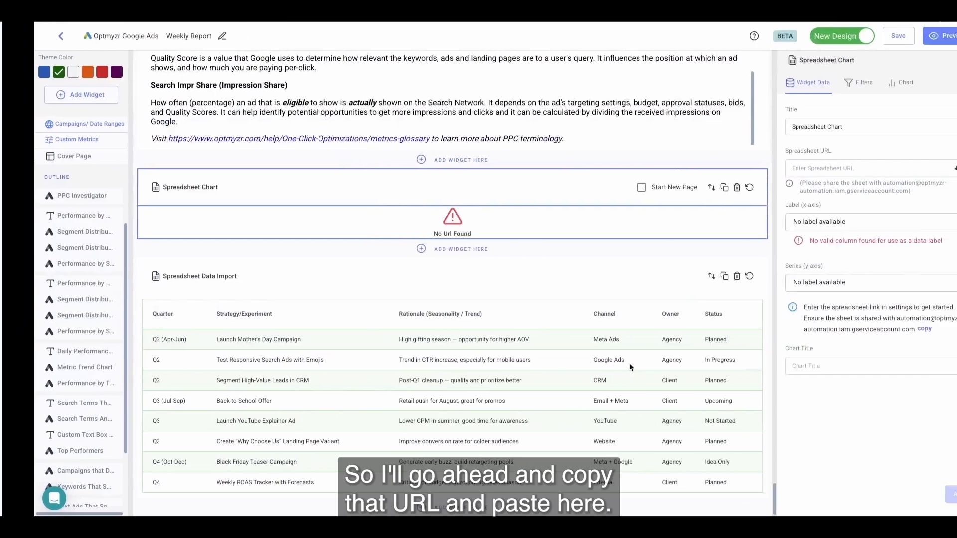
Link the Spreadsheet Chart to its spreadsheet URL and apply it with Source as label and Sign-Ups as series
{"action": "left_click", "coordinate": [775, 168]}
{"action": "key", "text": "ctrl+v"}
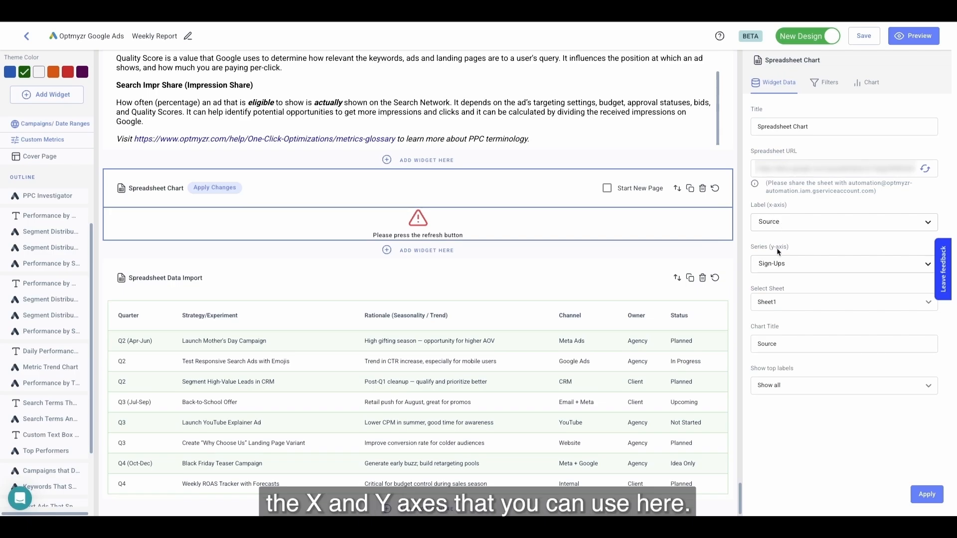
{"action": "left_click", "coordinate": [929, 495]}
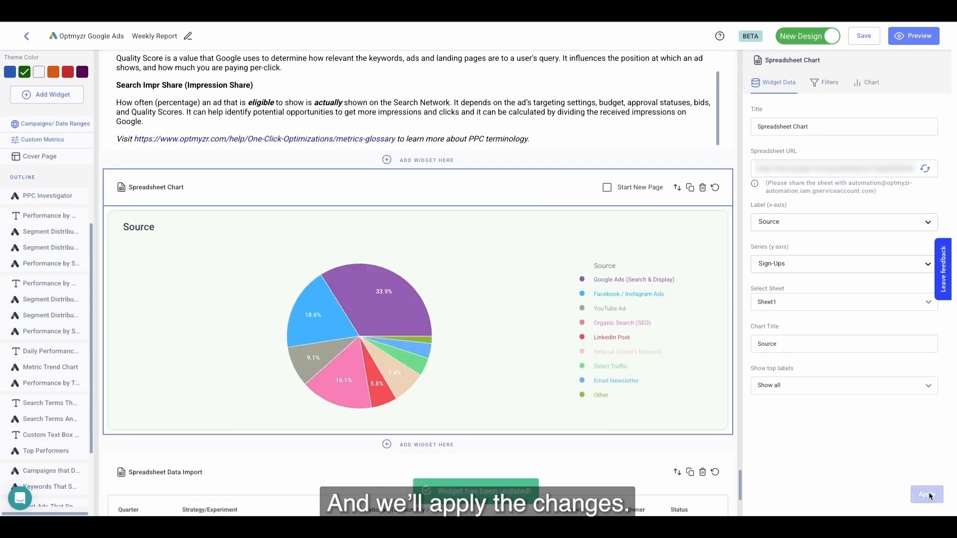
Title the chart widget "Sign up form responses", set its chart title to "Where did you hear about us?" and apply both
{"action": "triple_click", "coordinate": [813, 126]}
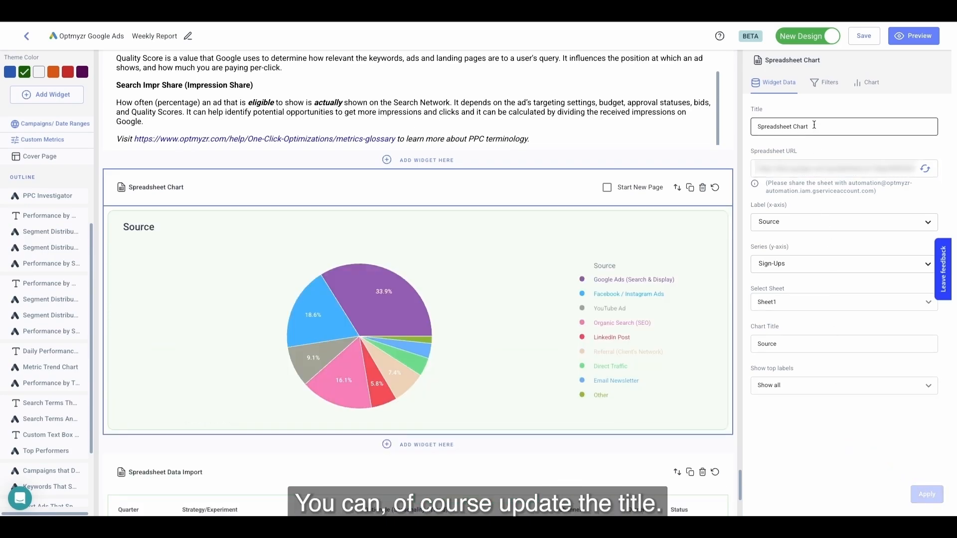
{"action": "type", "text": "Sign up"}
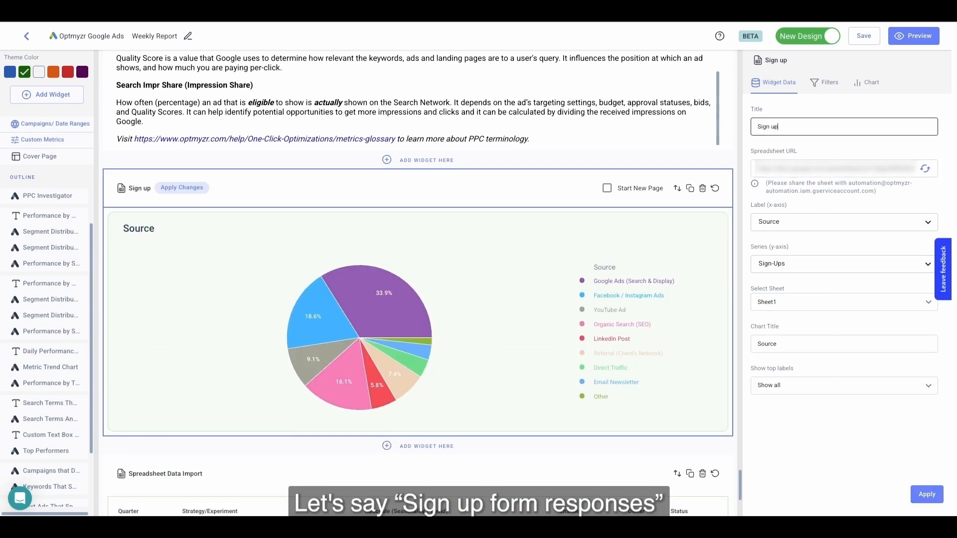
{"action": "type", "text": " form r"}
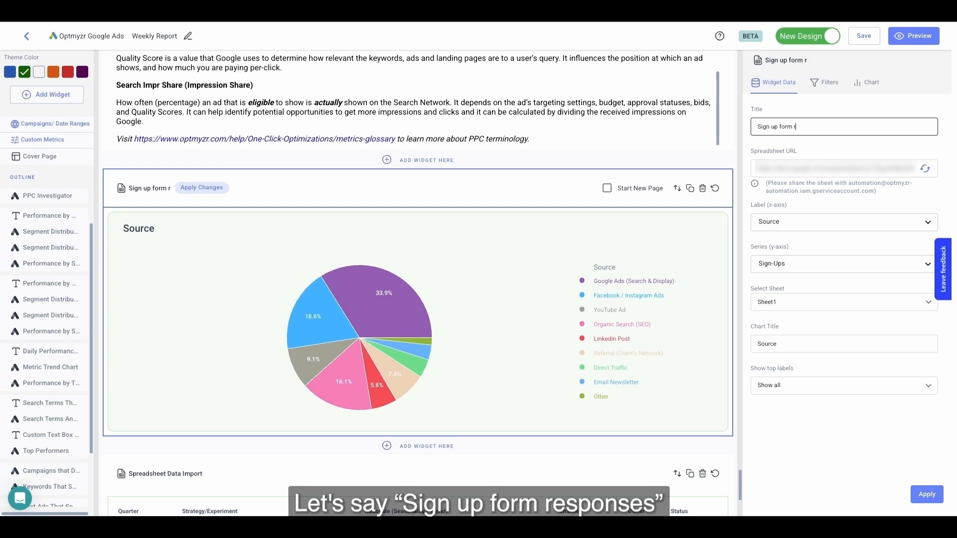
{"action": "type", "text": "esponses"}
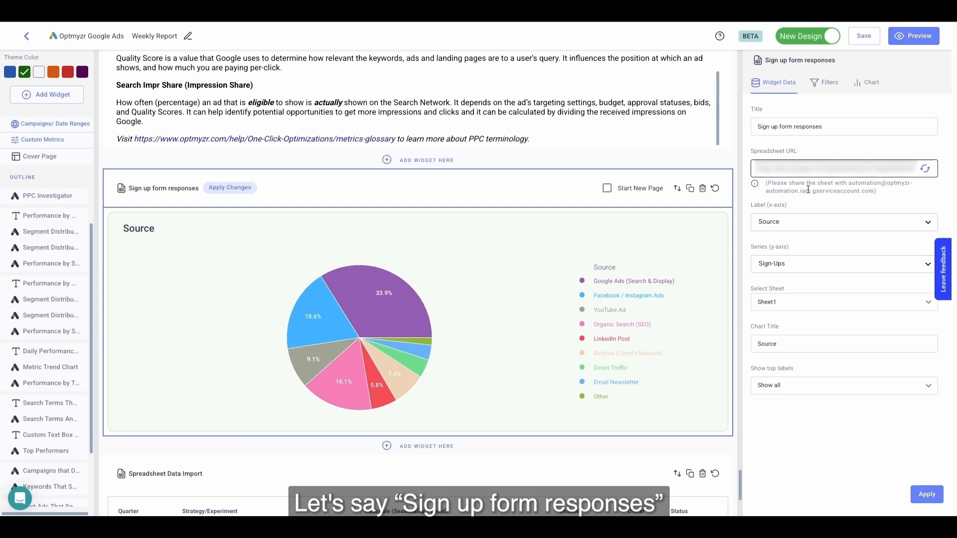
{"action": "left_click", "coordinate": [779, 344]}
{"action": "double_click", "coordinate": [779, 343]}
{"action": "type", "text": "W"}
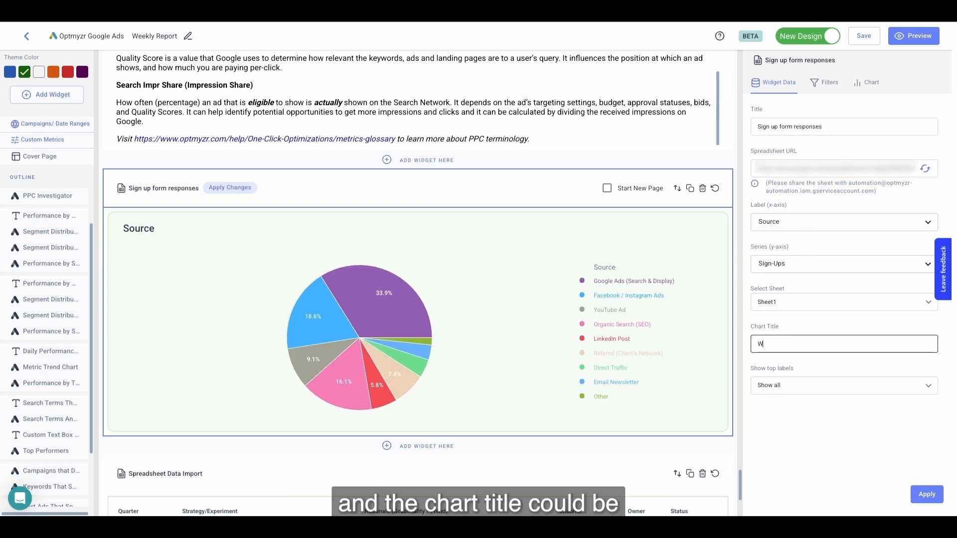
{"action": "type", "text": "here did you hear about us?"}
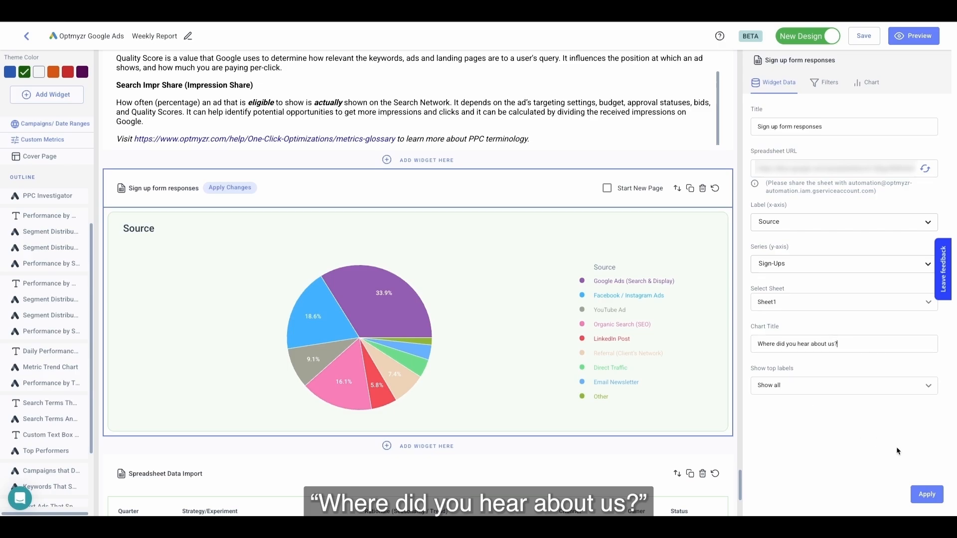
{"action": "left_click", "coordinate": [927, 494]}
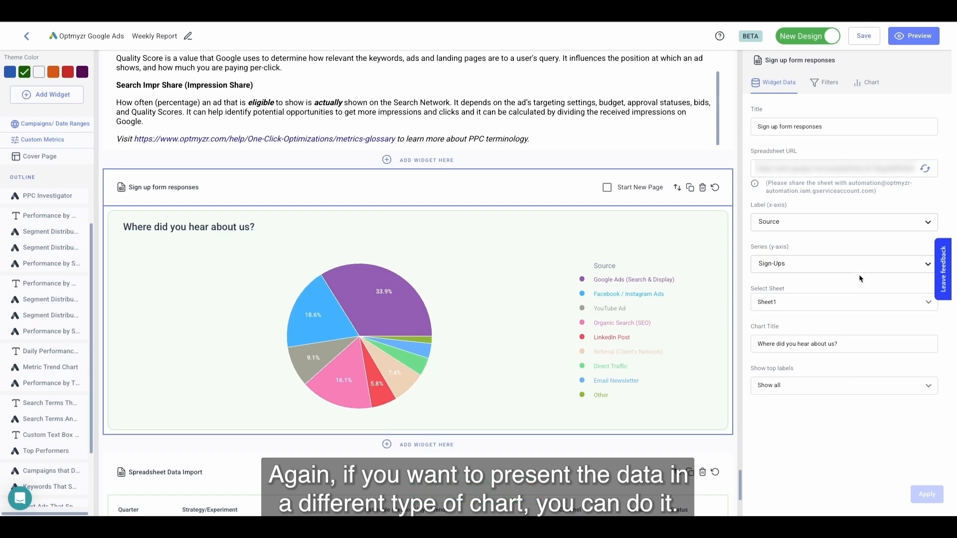
Change the "Sign up form responses" chart type to Bar and apply it
{"action": "left_click", "coordinate": [868, 85]}
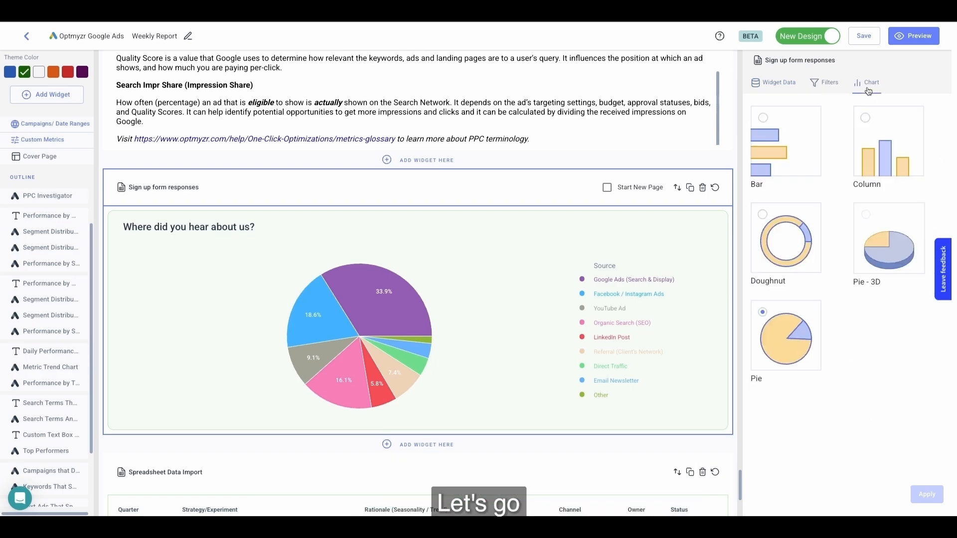
{"action": "left_click", "coordinate": [789, 143]}
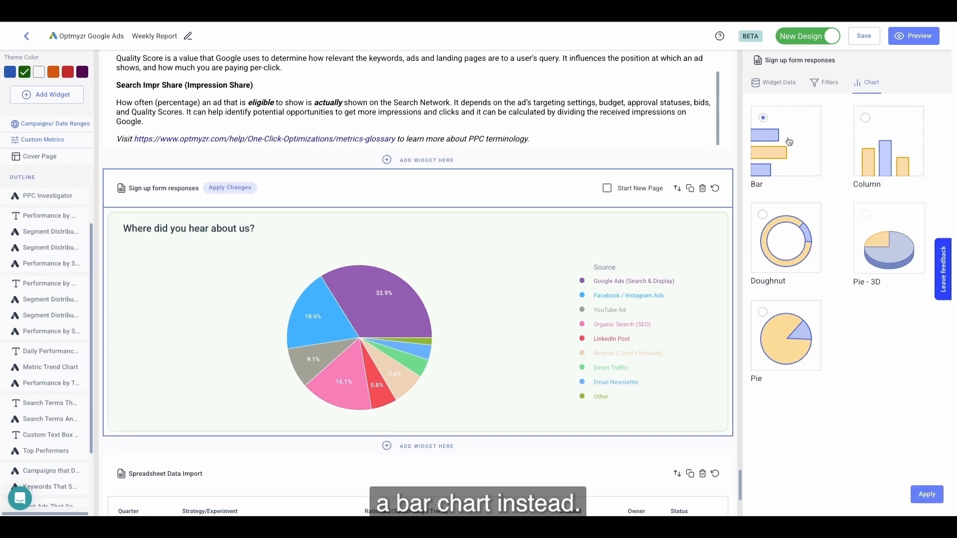
{"action": "left_click", "coordinate": [917, 496]}
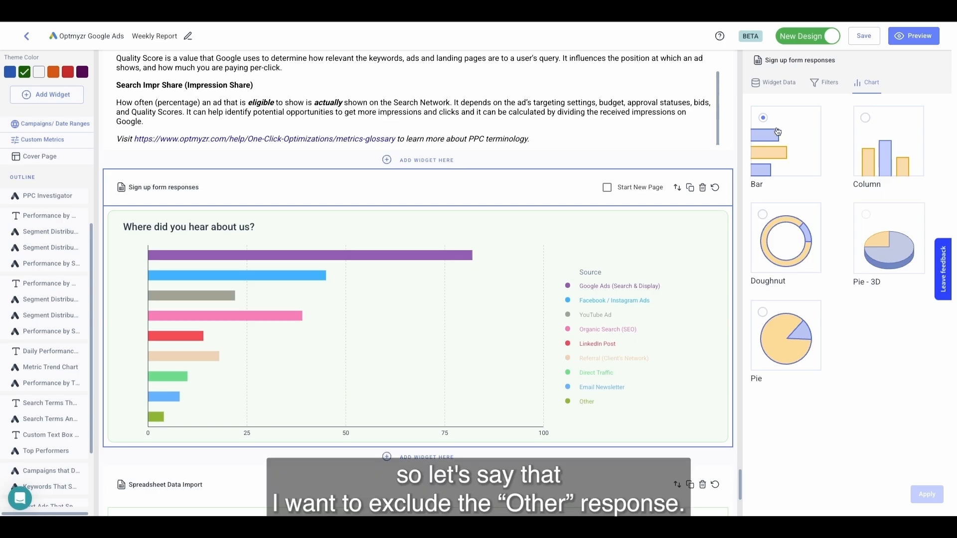
Add a filter rule "Source not equals Other" to the sign-up responses chart and apply it
{"action": "left_click", "coordinate": [814, 92]}
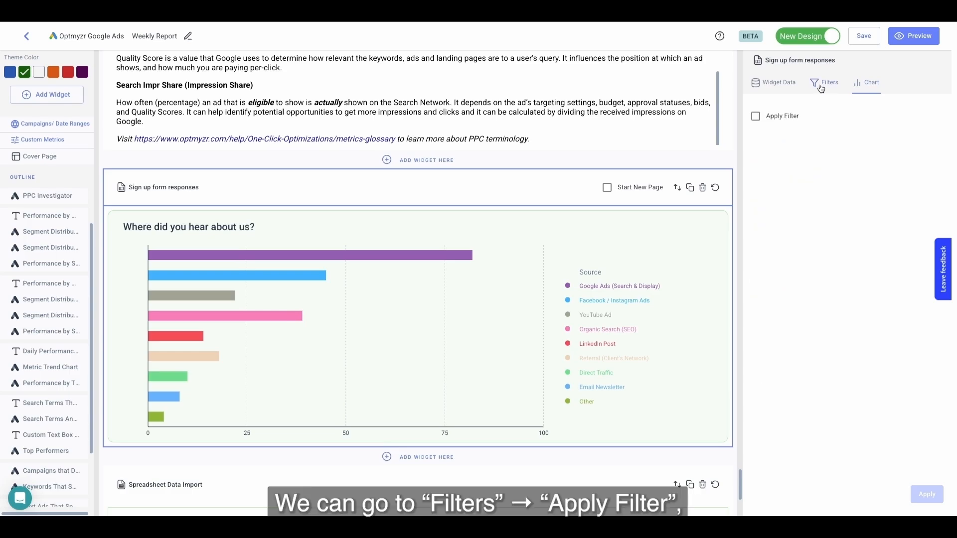
{"action": "left_click", "coordinate": [784, 116]}
{"action": "left_click", "coordinate": [903, 151]}
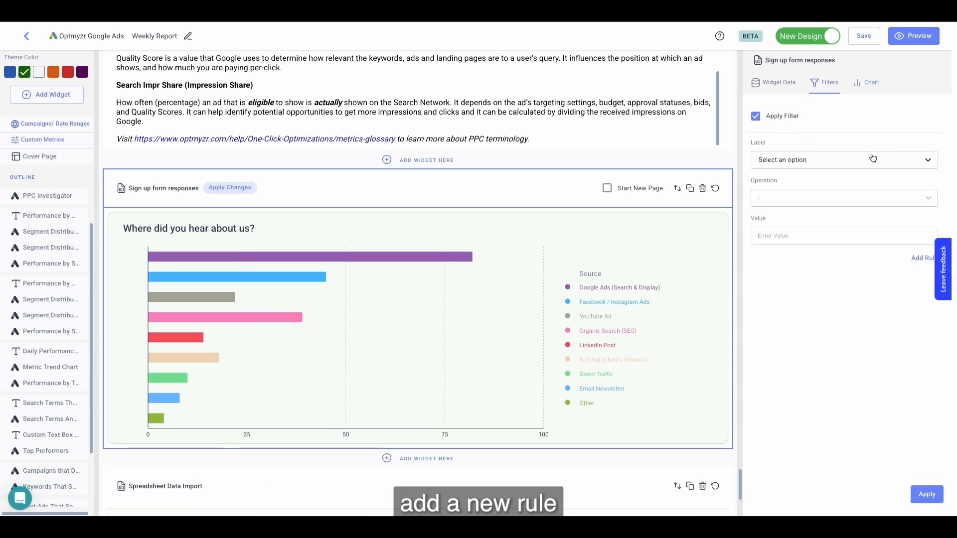
{"action": "left_click", "coordinate": [824, 169]}
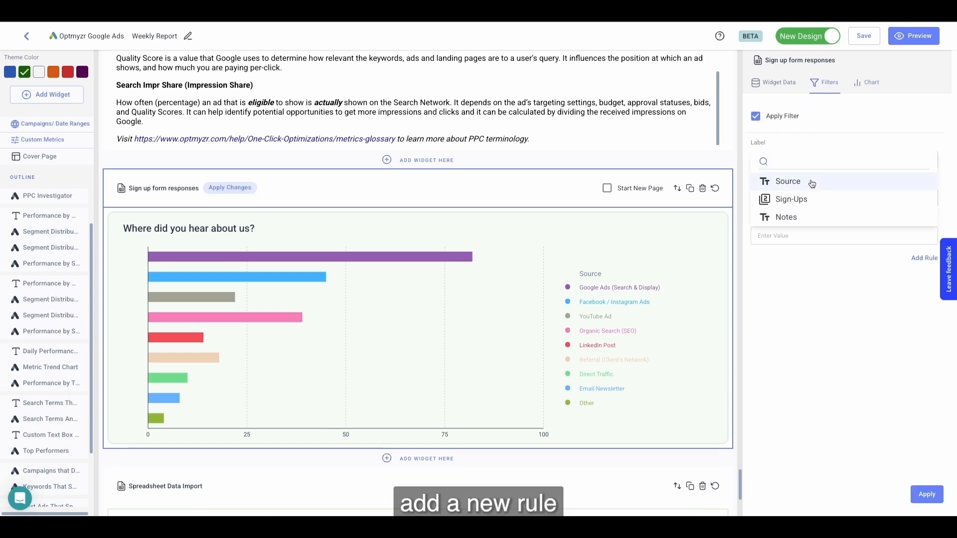
{"action": "left_click", "coordinate": [807, 183]}
{"action": "left_click", "coordinate": [776, 201]}
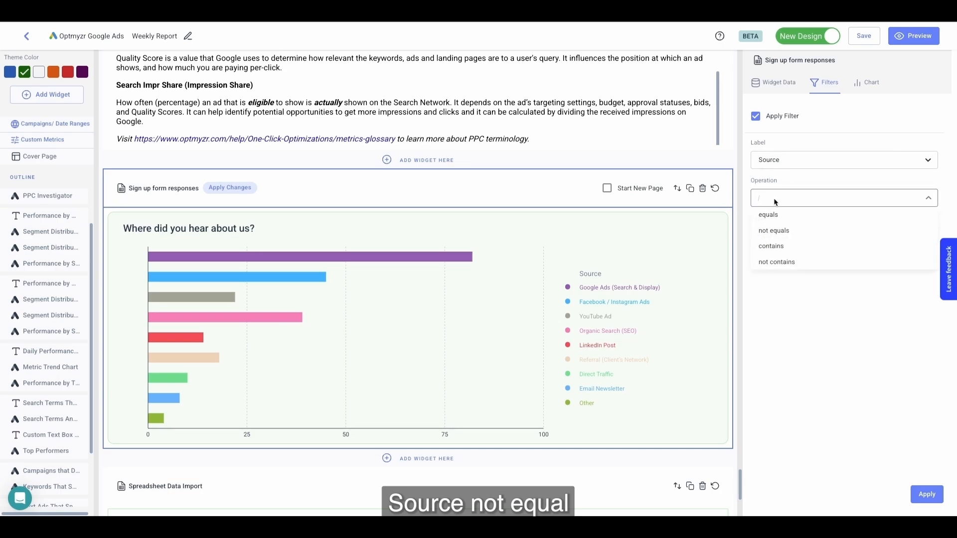
{"action": "left_click", "coordinate": [773, 230]}
{"action": "type", "text": "Other"}
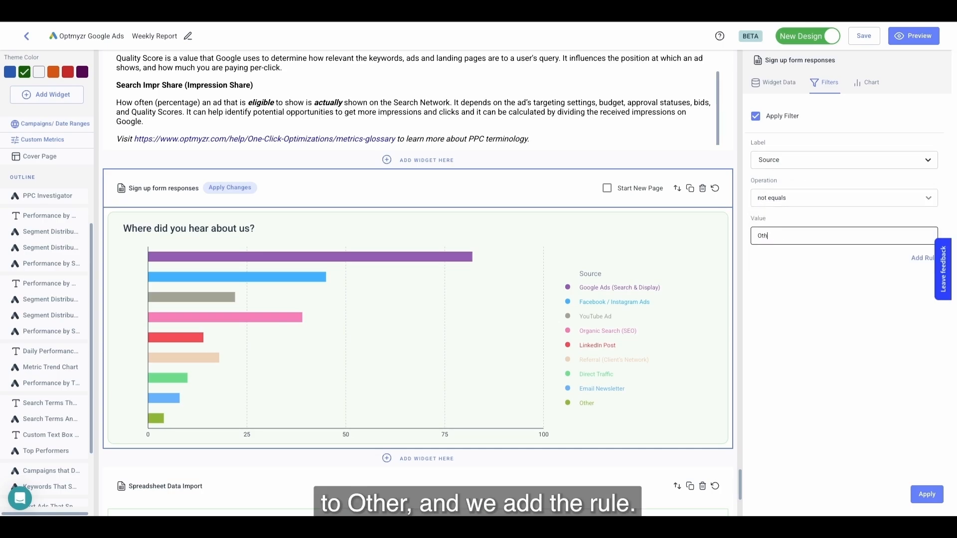
{"action": "left_click", "coordinate": [851, 252]}
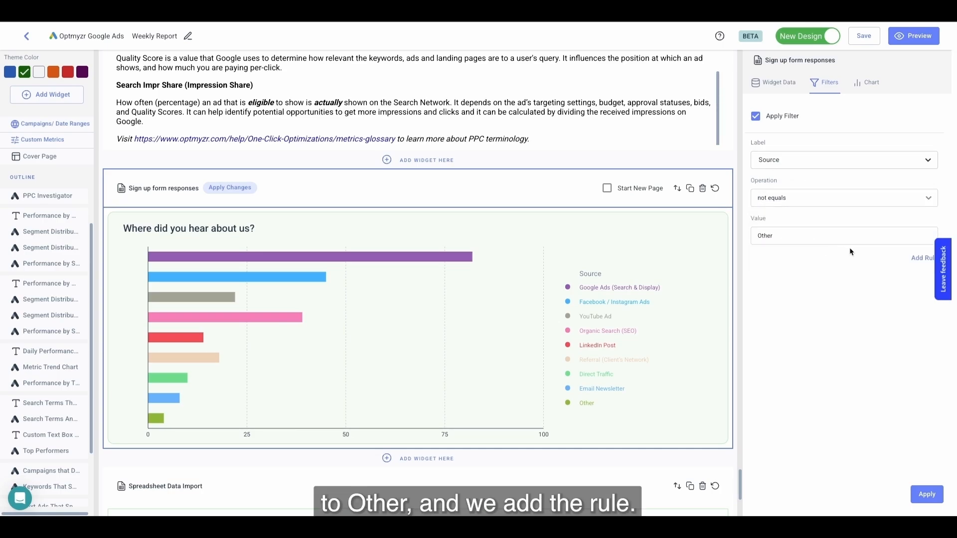
{"action": "left_click", "coordinate": [914, 259]}
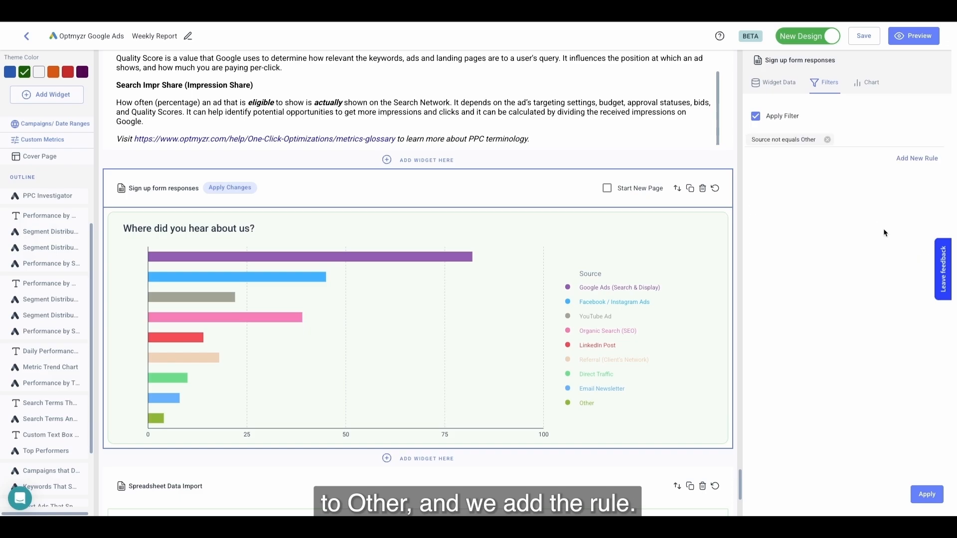
{"action": "left_click", "coordinate": [920, 492]}
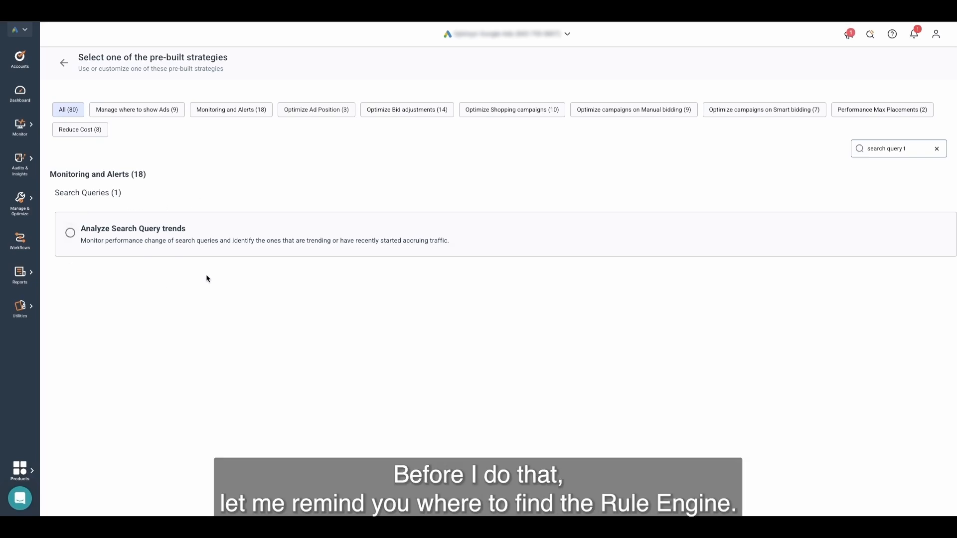
In the Rule Engine strategy "Analyze Search Query trends", add the condition Clicks >= 0 to the Trending Queries rule
{"action": "mouse_move", "coordinate": [24, 206]}
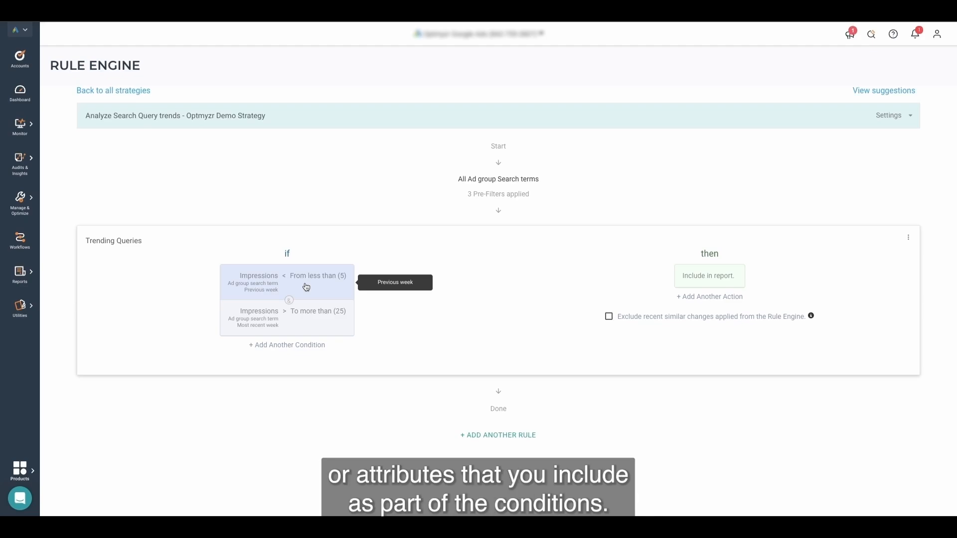
{"action": "left_click", "coordinate": [309, 347]}
{"action": "left_click", "coordinate": [238, 154]}
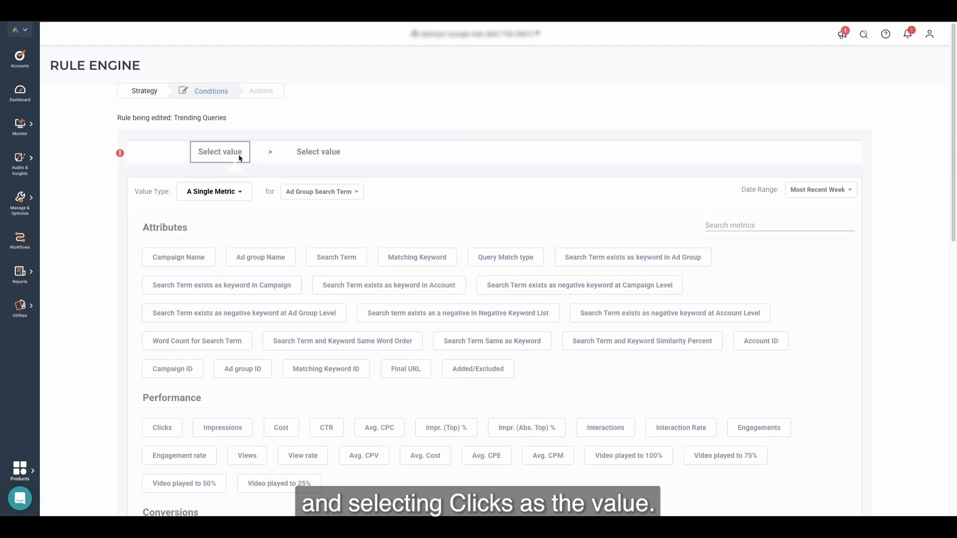
{"action": "left_click", "coordinate": [178, 428]}
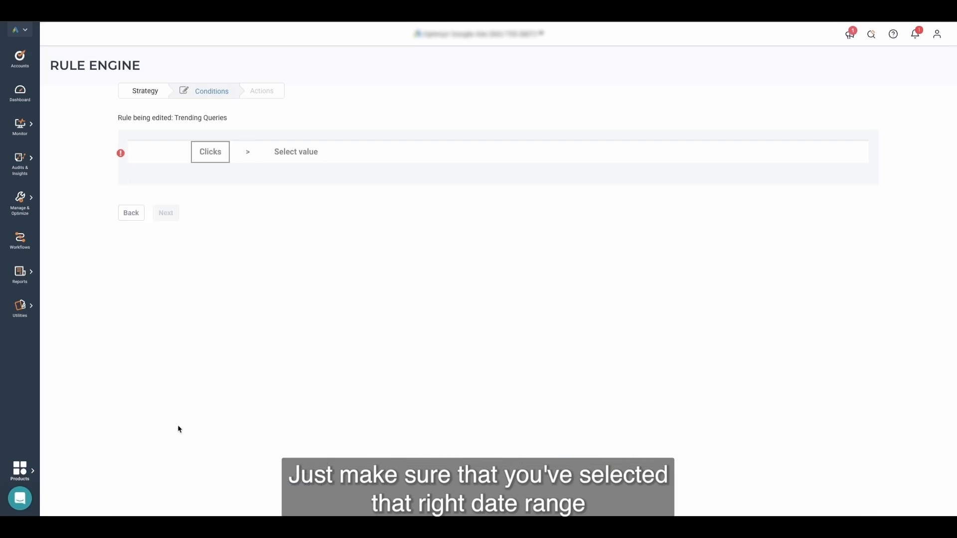
{"action": "left_click", "coordinate": [246, 154]}
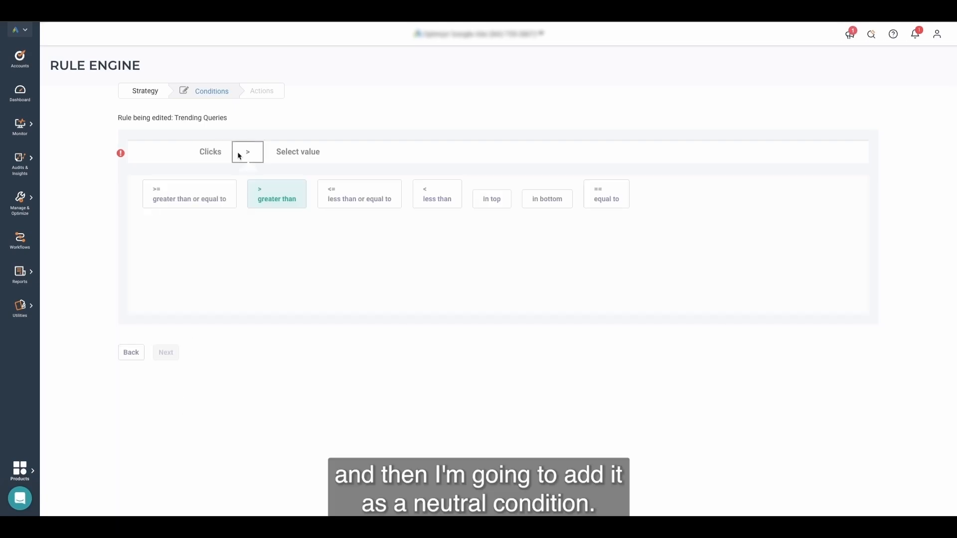
{"action": "left_click", "coordinate": [224, 192]}
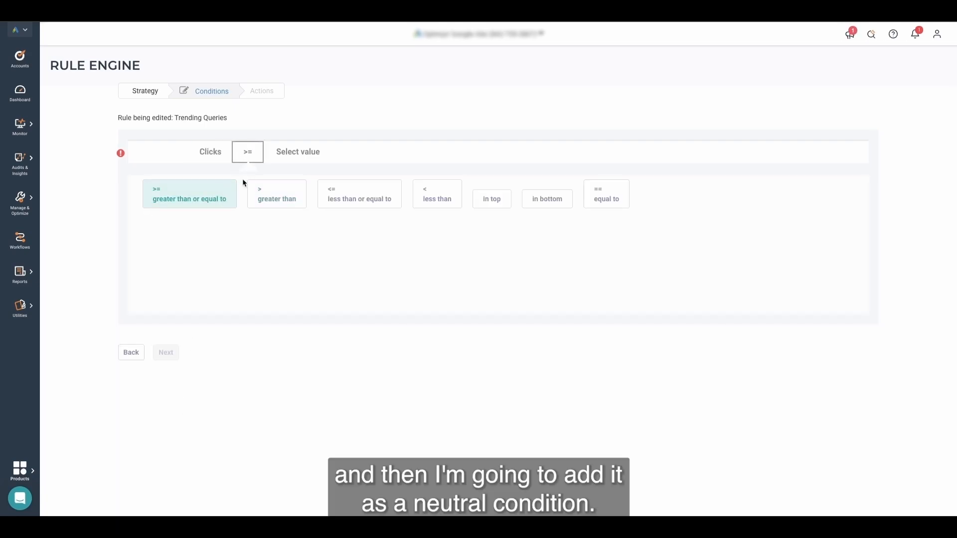
{"action": "left_click", "coordinate": [303, 153]}
{"action": "type", "text": "0"}
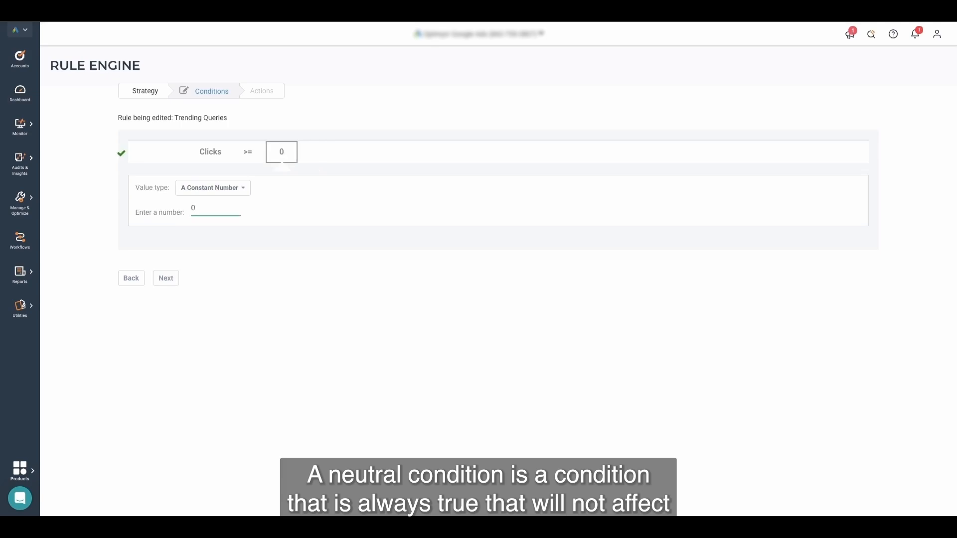
{"action": "left_click", "coordinate": [172, 282]}
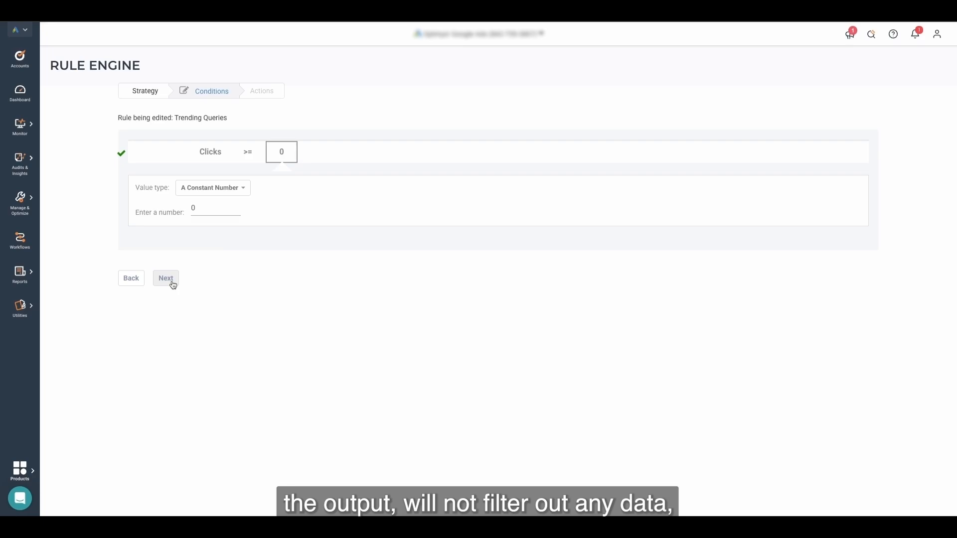
{"action": "left_click", "coordinate": [173, 284]}
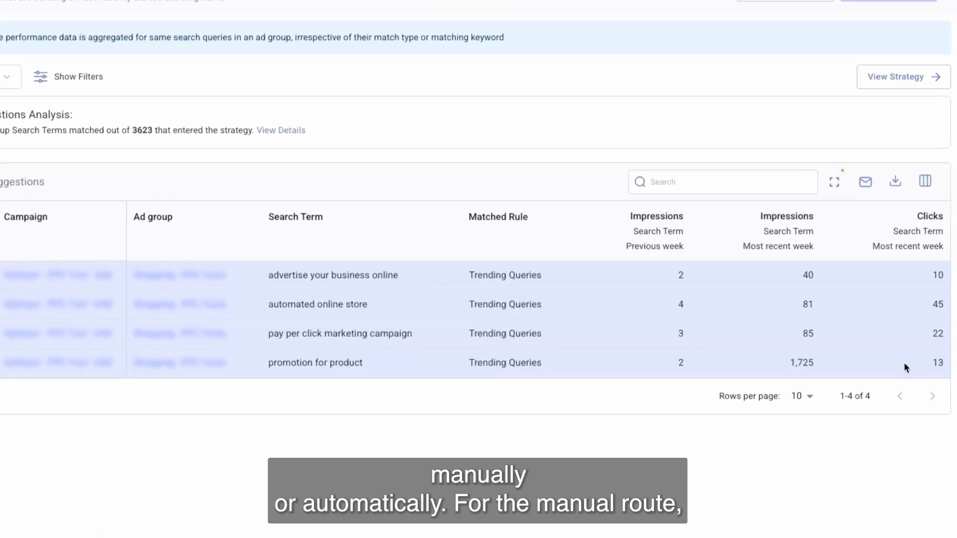
Prepare an export of all suggestions to a Google Spreadsheet with its URL and close the dialog without exporting
{"action": "left_click", "coordinate": [895, 181]}
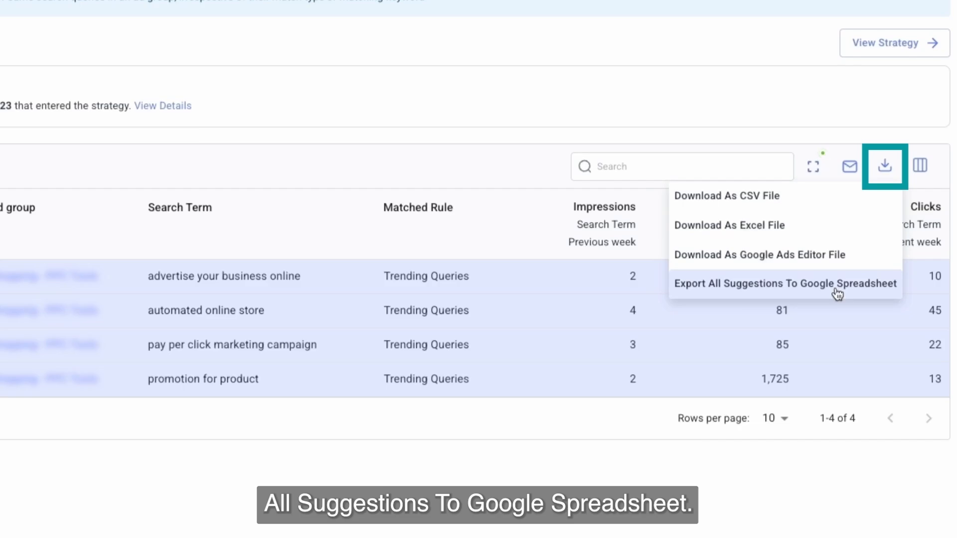
{"action": "left_click", "coordinate": [837, 293]}
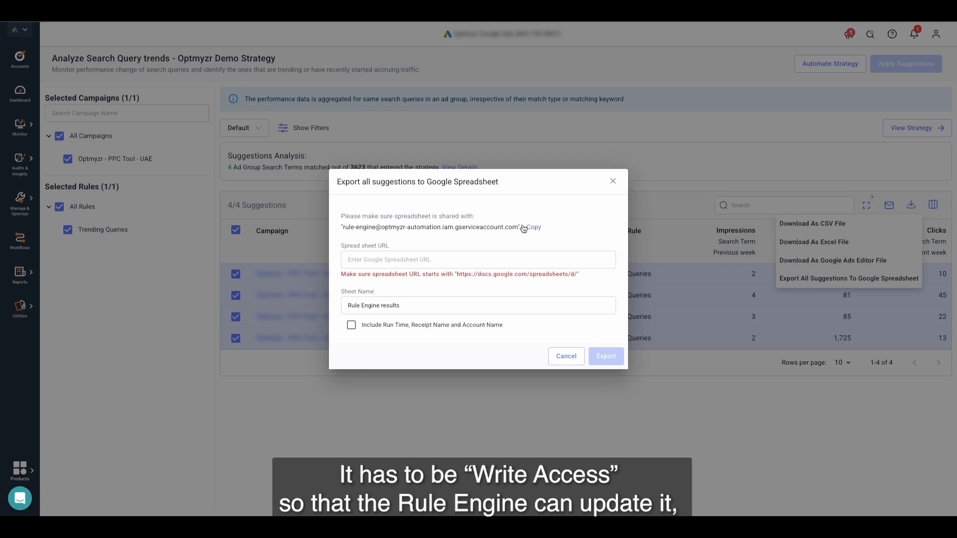
{"action": "left_click", "coordinate": [528, 263]}
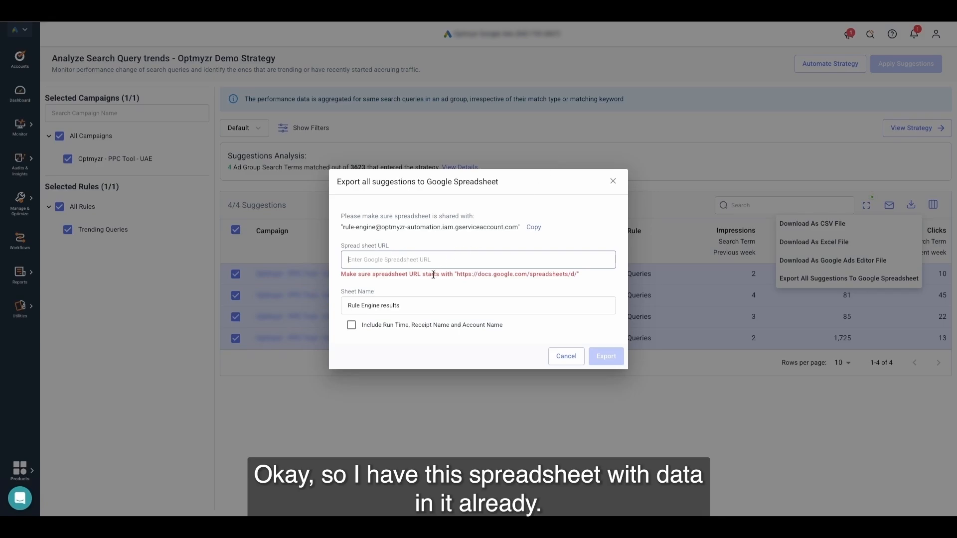
{"action": "key", "text": "ctrl+v"}
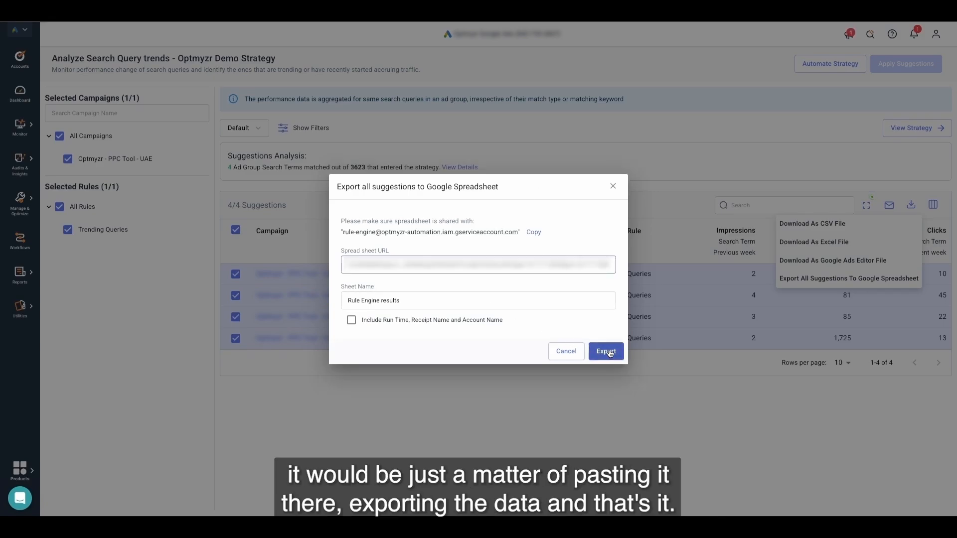
{"action": "left_click", "coordinate": [614, 186]}
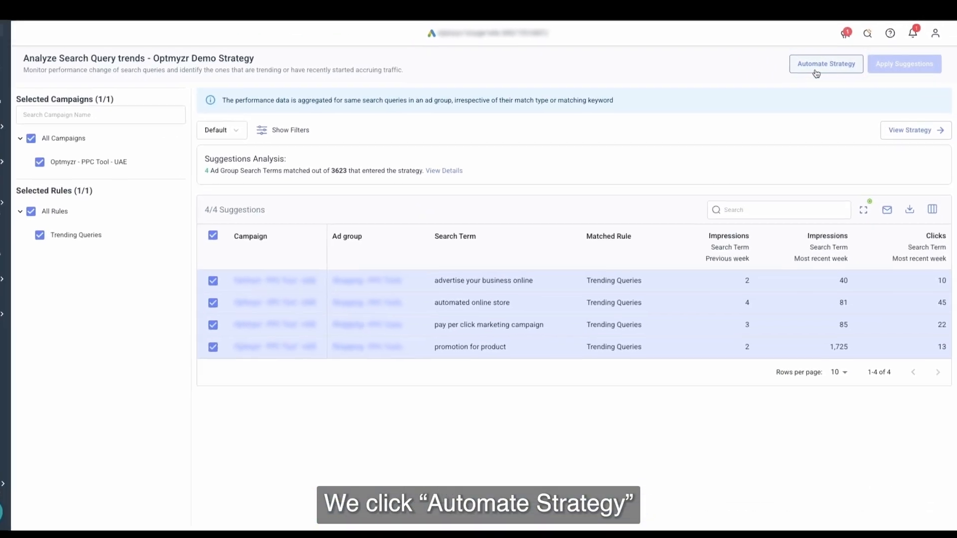
Set up an automation schedule for the strategy with Weekly frequency, exporting to the pasted spreadsheet URL under sheet name "Rule Engine Results"
{"action": "left_click", "coordinate": [740, 75]}
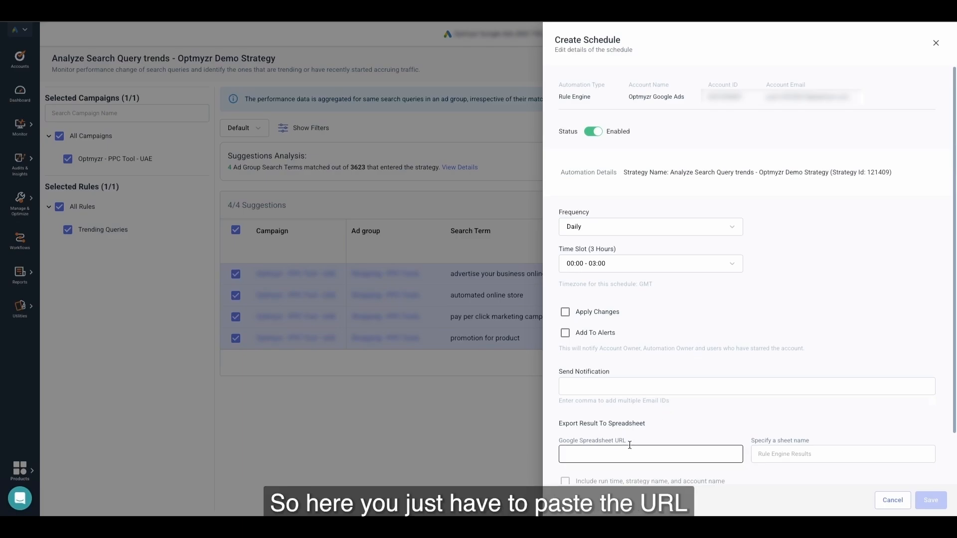
{"action": "scroll", "coordinate": [665, 437], "scroll_direction": "down", "scroll_amount": 1}
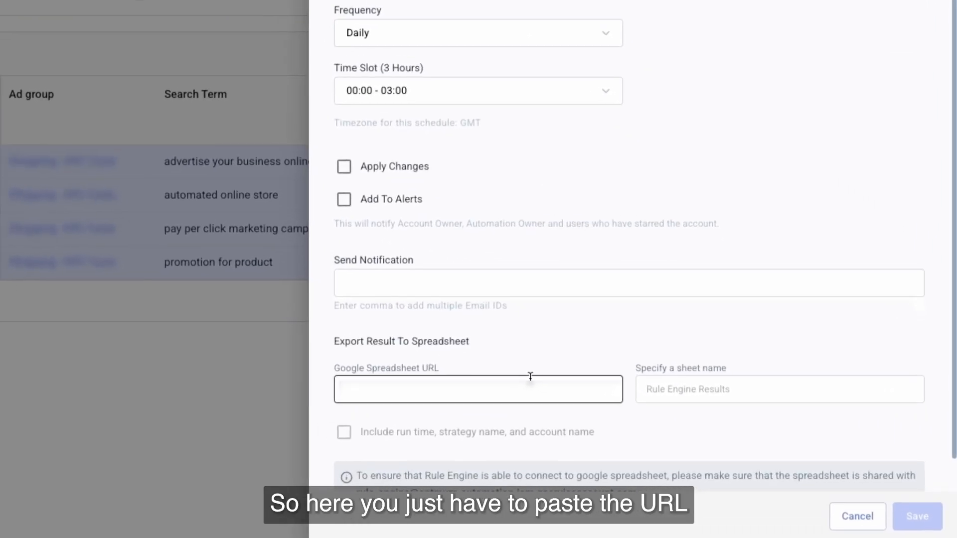
{"action": "key", "text": "ctrl+v"}
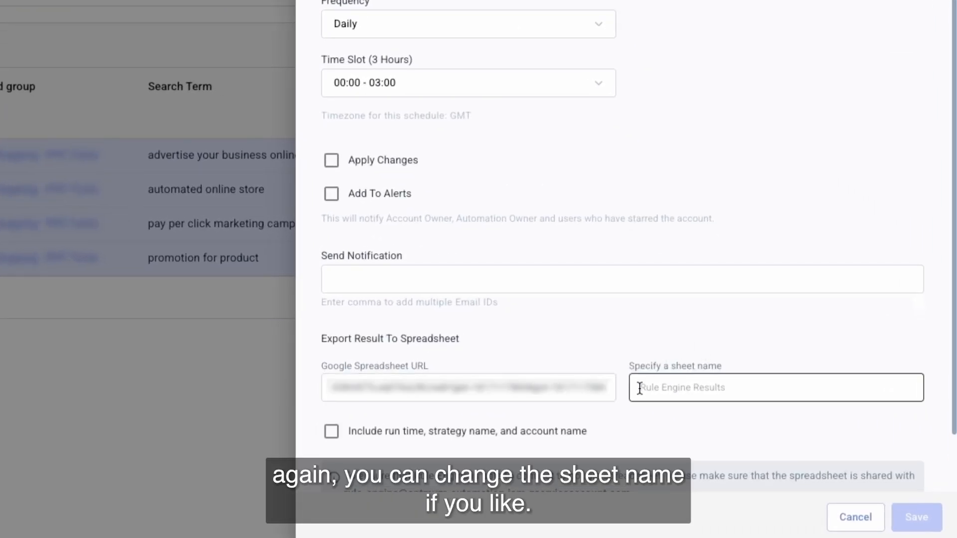
{"action": "scroll", "coordinate": [710, 425], "scroll_direction": "up", "scroll_amount": 1}
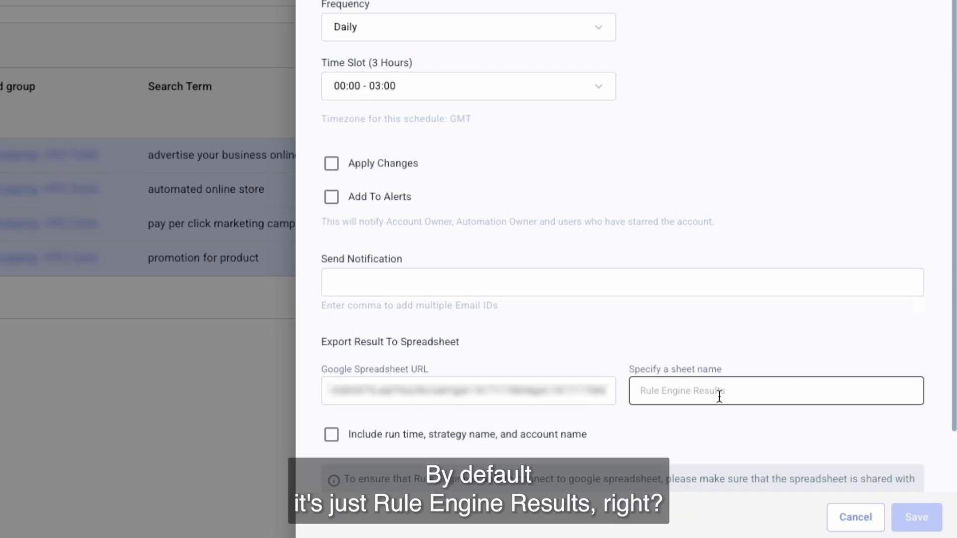
{"action": "left_click", "coordinate": [719, 396]}
{"action": "type", "text": "Rule Engine Resu"}
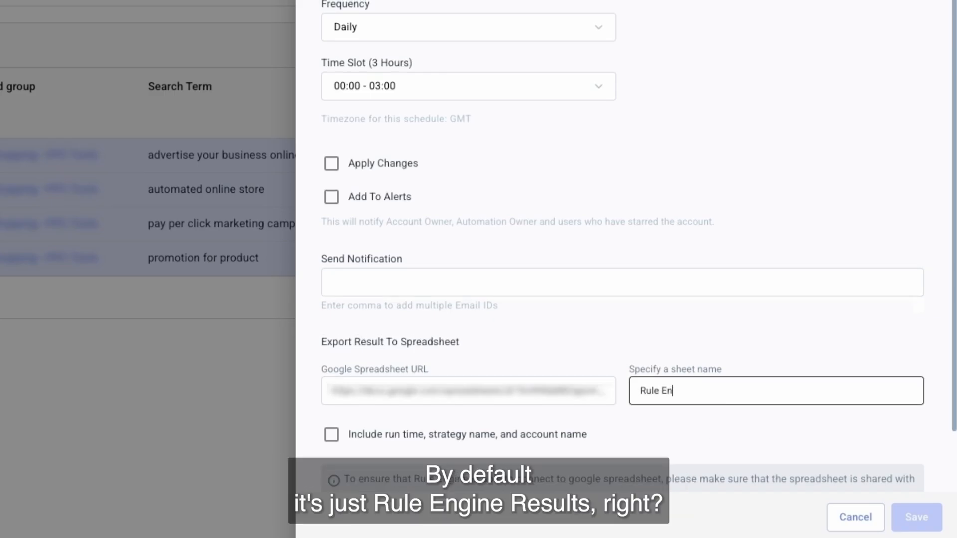
{"action": "type", "text": "lts"}
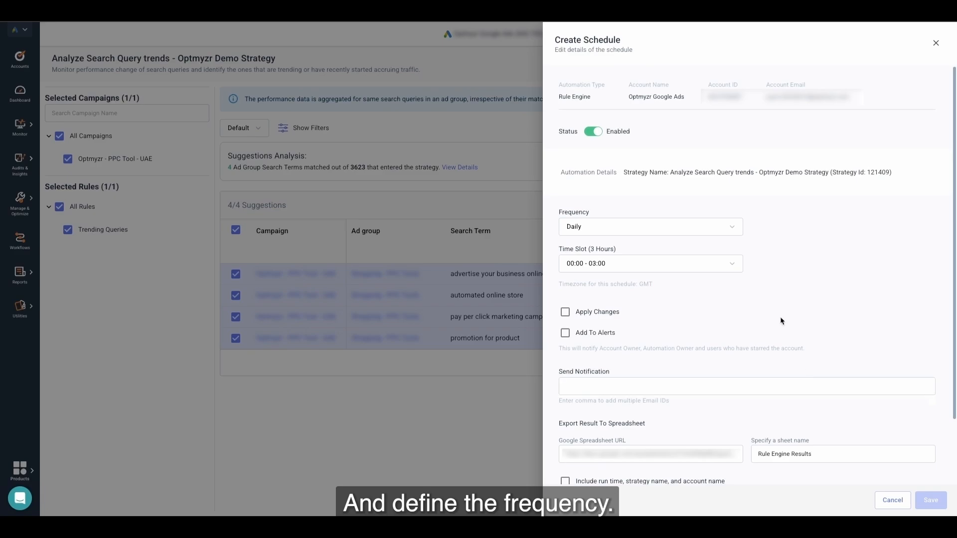
{"action": "left_click", "coordinate": [722, 226]}
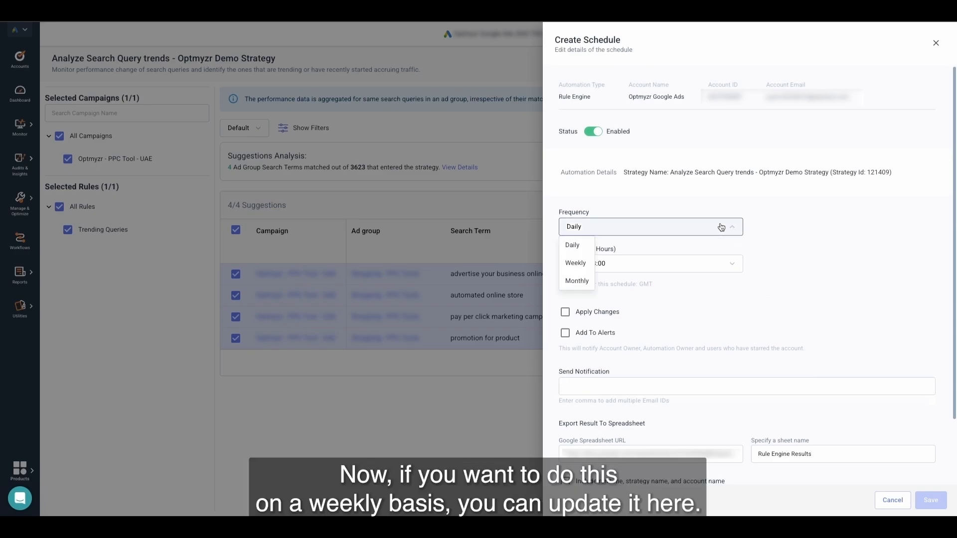
{"action": "left_click", "coordinate": [592, 261]}
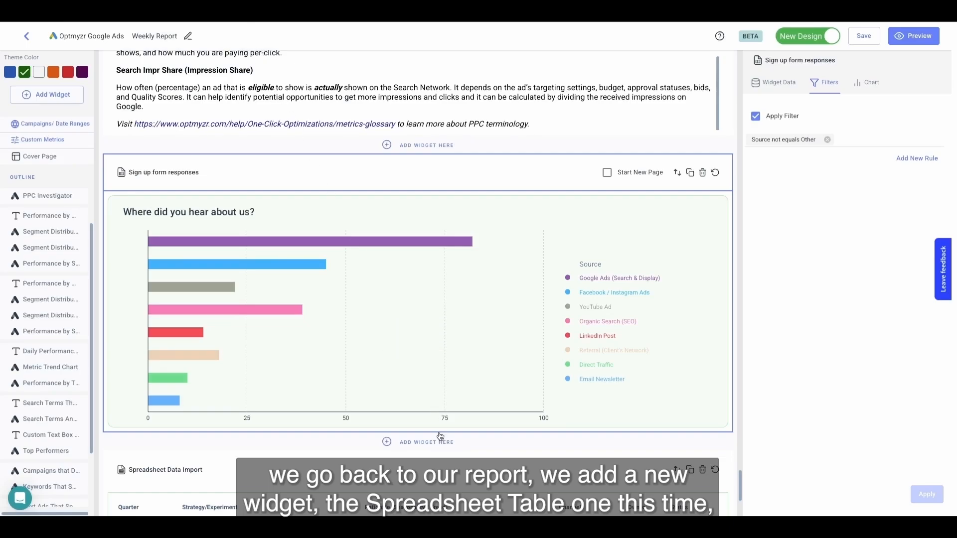
Insert a Spreadsheet Data Import widget directly below the sign-up responses chart in the Weekly Report, searching the widgets for "sprea"
{"action": "left_click", "coordinate": [438, 442]}
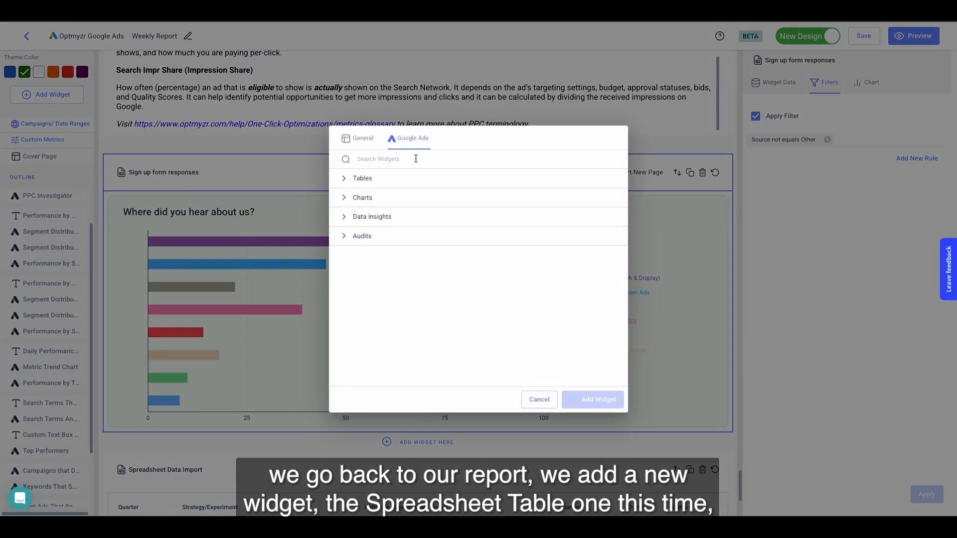
{"action": "type", "text": "sprea"}
{"action": "left_click", "coordinate": [412, 200]}
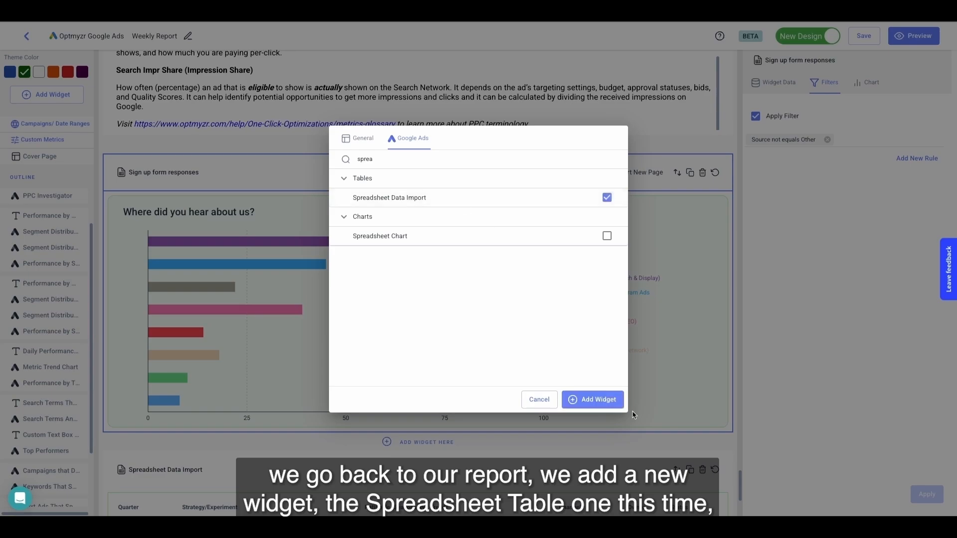
{"action": "left_click", "coordinate": [619, 407]}
{"action": "scroll", "coordinate": [618, 406], "scroll_direction": "down", "scroll_amount": 4}
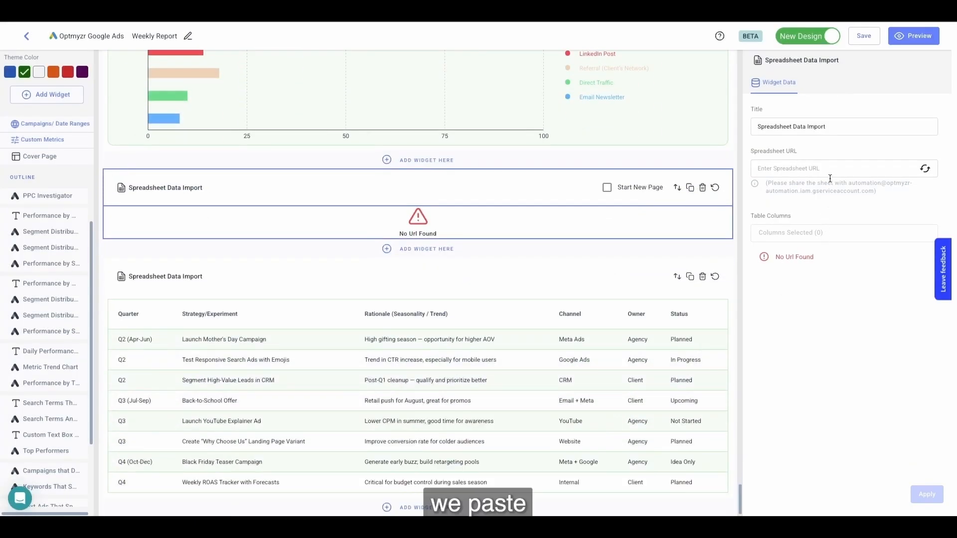
Title the new import widget "Trending Queries" and load the Rule Engine results sheet from the pasted spreadsheet URL
{"action": "left_click", "coordinate": [832, 168]}
{"action": "key", "text": "ctrl+v"}
{"action": "left_click", "coordinate": [861, 128]}
{"action": "key", "text": "ctrl+a"}
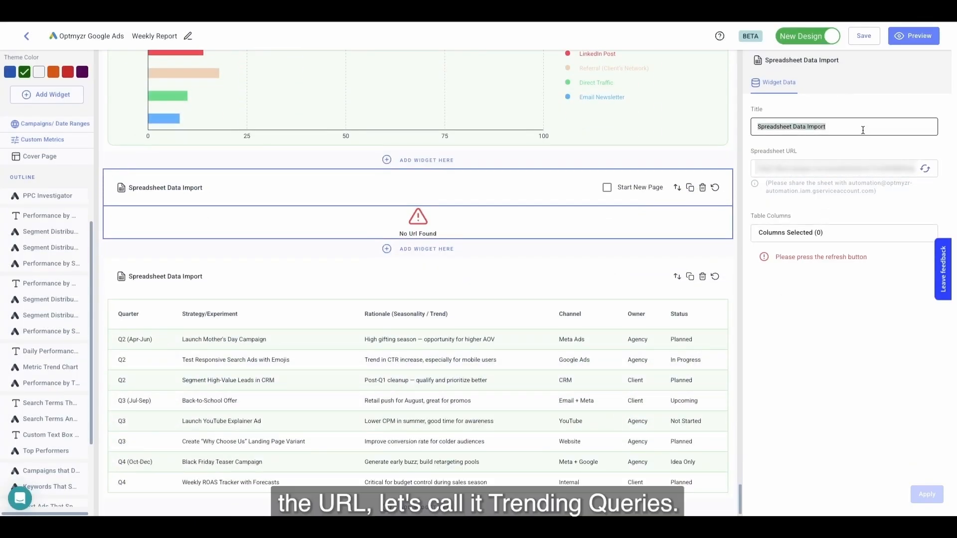
{"action": "type", "text": "Trending Queries"}
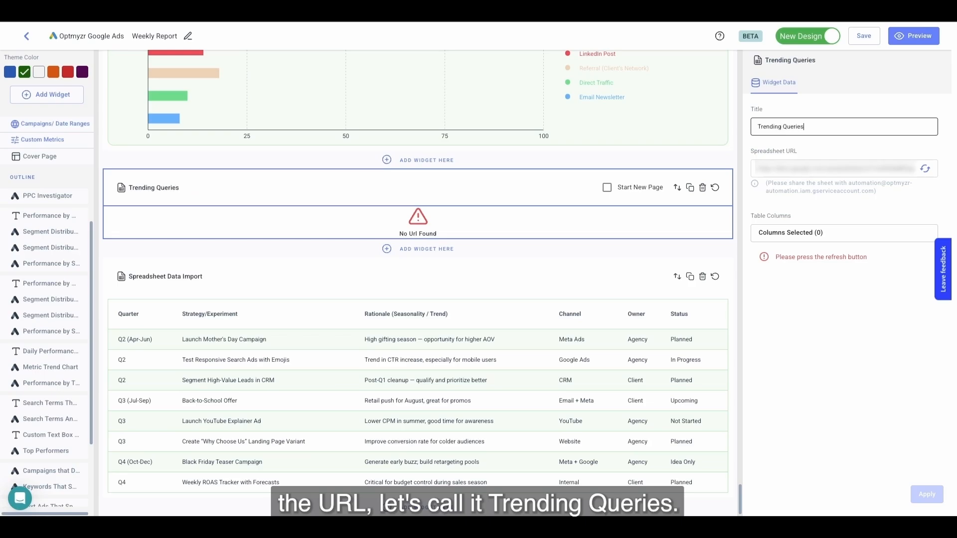
{"action": "left_click", "coordinate": [939, 149]}
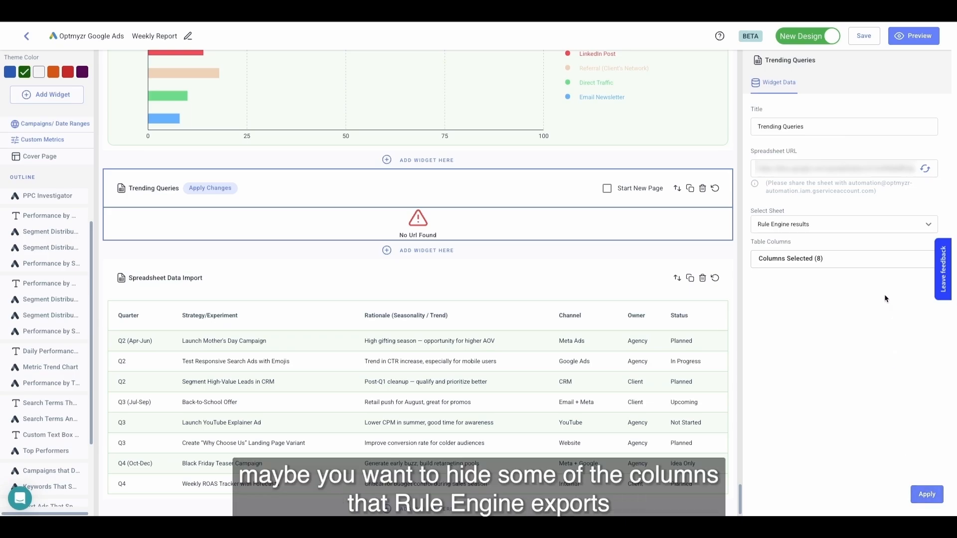
Exclude the Status and Matched Rule columns from the Trending Queries table and apply the changes
{"action": "left_click", "coordinate": [877, 264]}
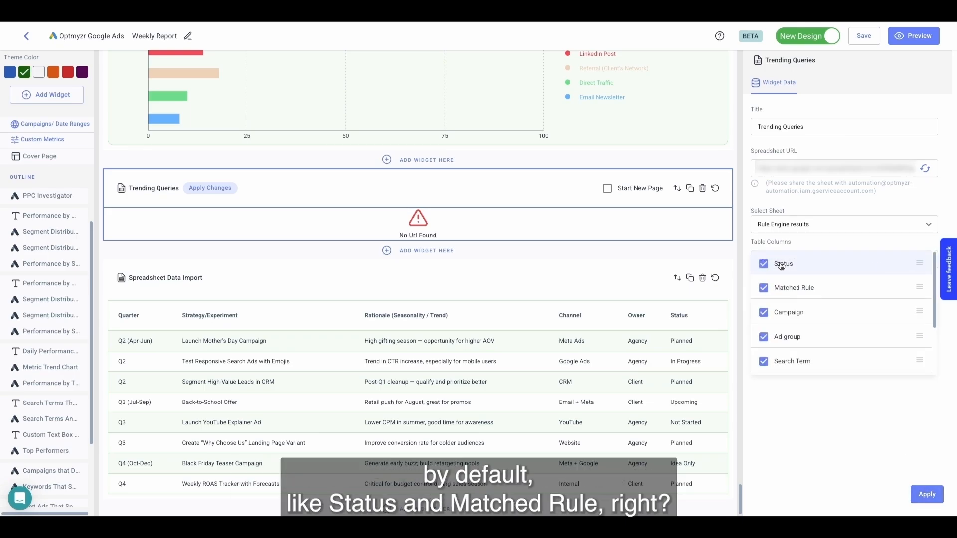
{"action": "left_click", "coordinate": [763, 263]}
{"action": "left_click", "coordinate": [763, 287]}
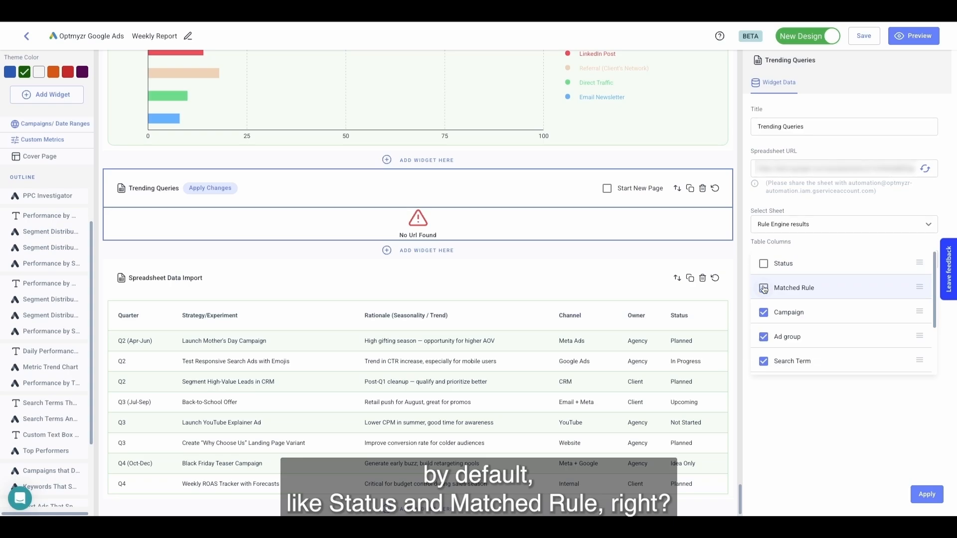
{"action": "scroll", "coordinate": [798, 309], "scroll_direction": "down", "scroll_amount": 3}
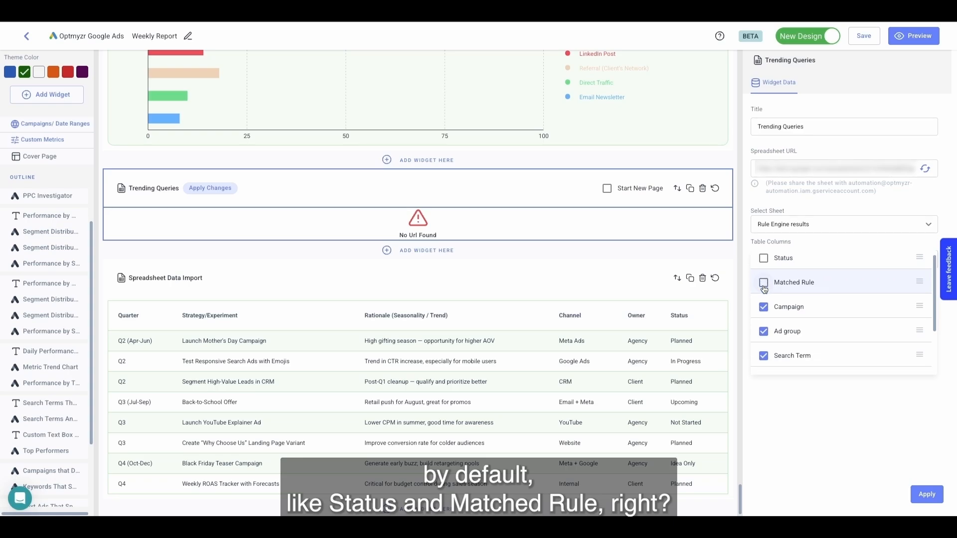
{"action": "left_click", "coordinate": [927, 494]}
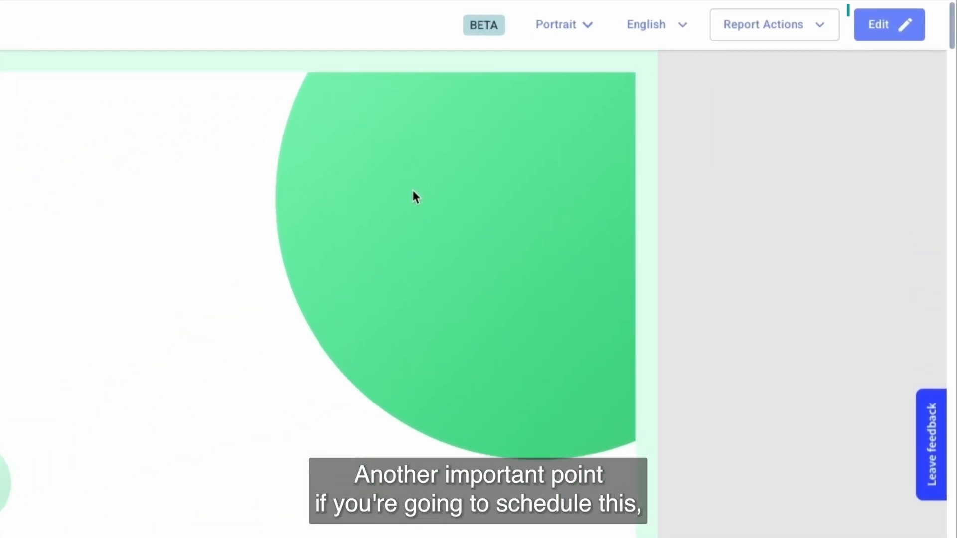
Open the settings for creating a delivery schedule for the Weekly Report from its preview
{"action": "left_click", "coordinate": [753, 35]}
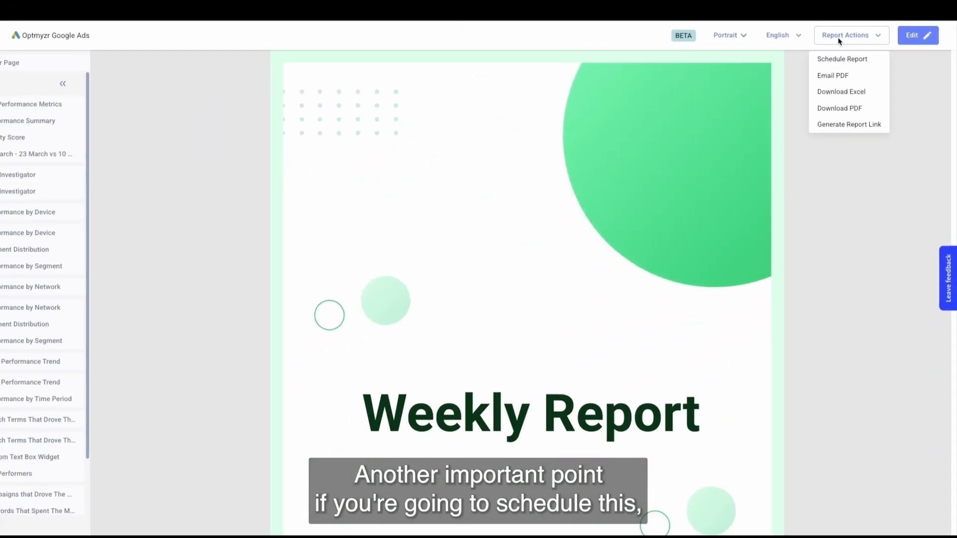
{"action": "left_click", "coordinate": [842, 55]}
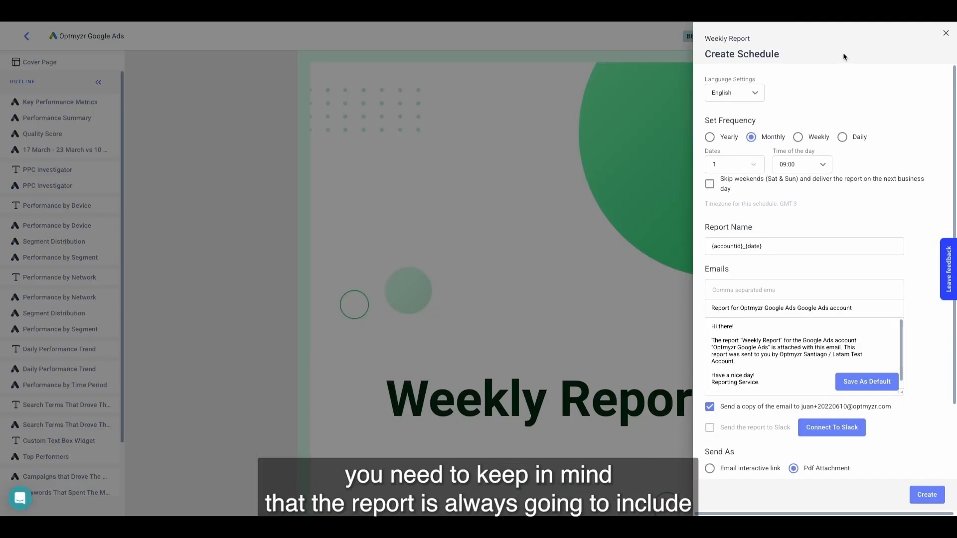